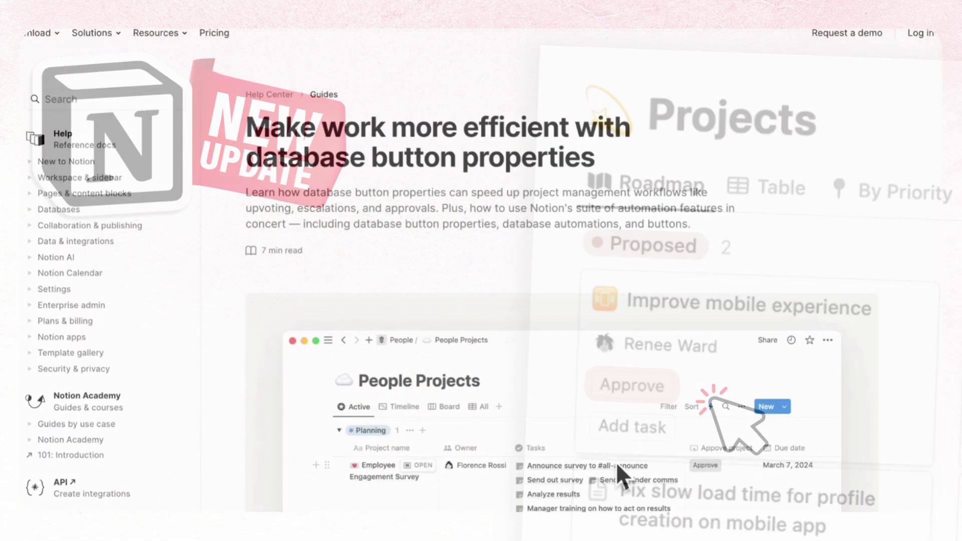
Insert an inline board view backed by a new database titled 'Sample Projects Database'.
{"action": "scroll", "coordinate": [617, 467], "scroll_direction": "down", "scroll_amount": 6}
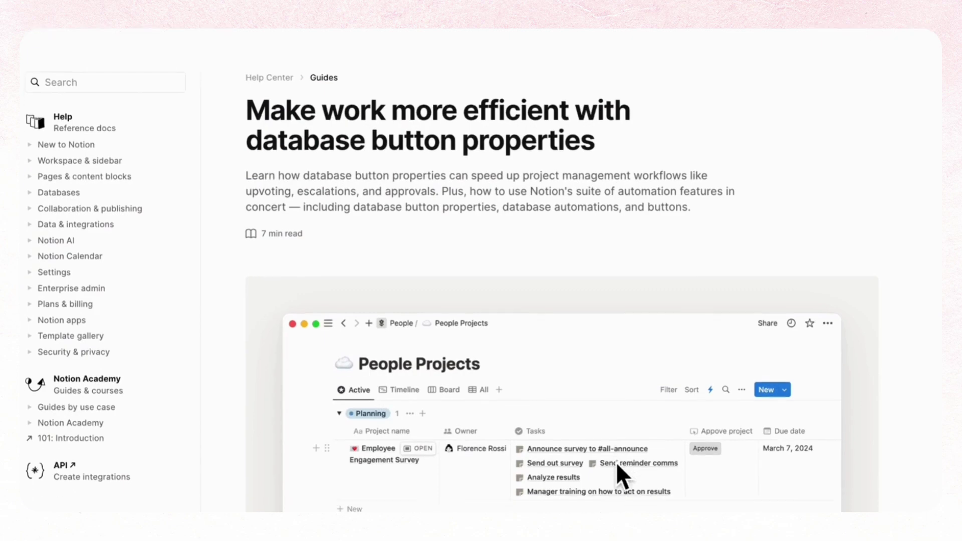
{"action": "scroll", "coordinate": [618, 466], "scroll_direction": "down", "scroll_amount": 10}
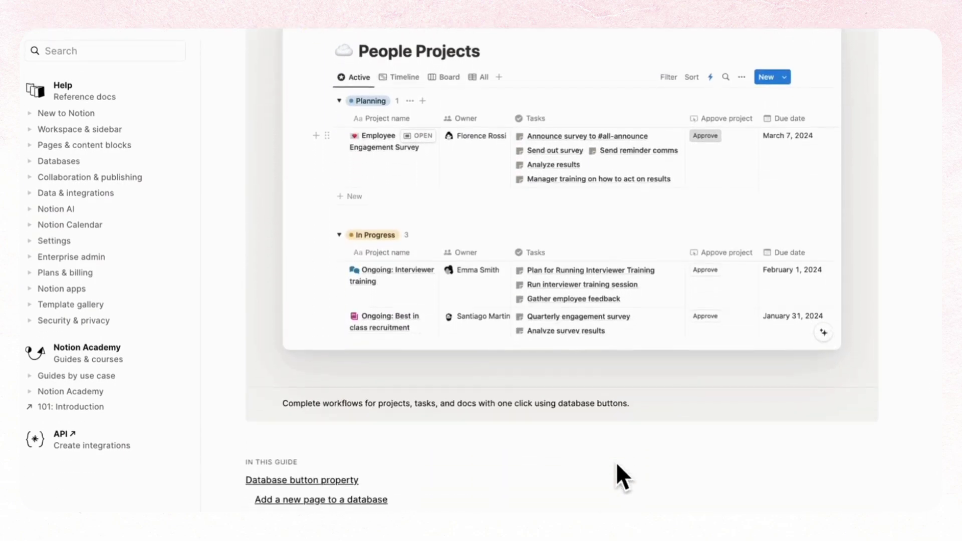
{"action": "scroll", "coordinate": [617, 466], "scroll_direction": "down", "scroll_amount": 10}
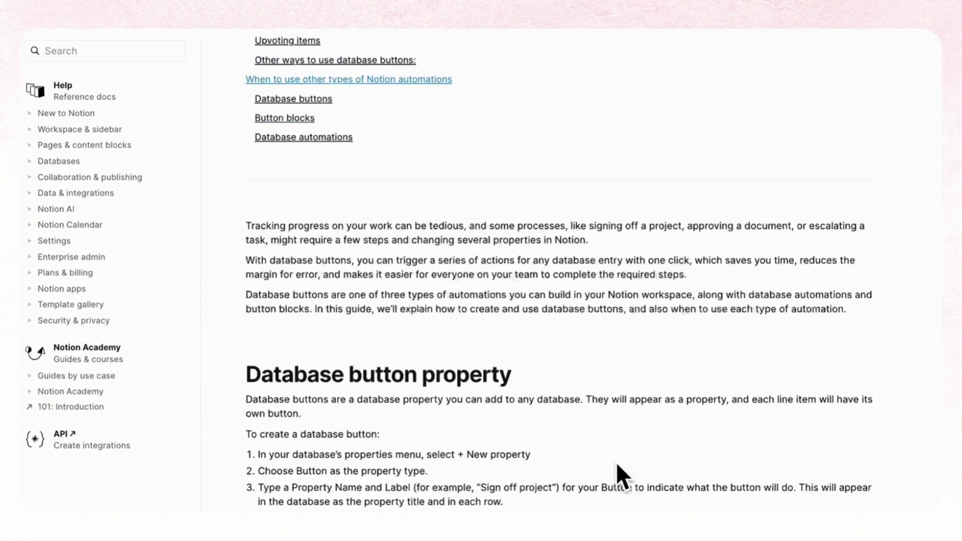
{"action": "scroll", "coordinate": [621, 469], "scroll_direction": "down", "scroll_amount": 1}
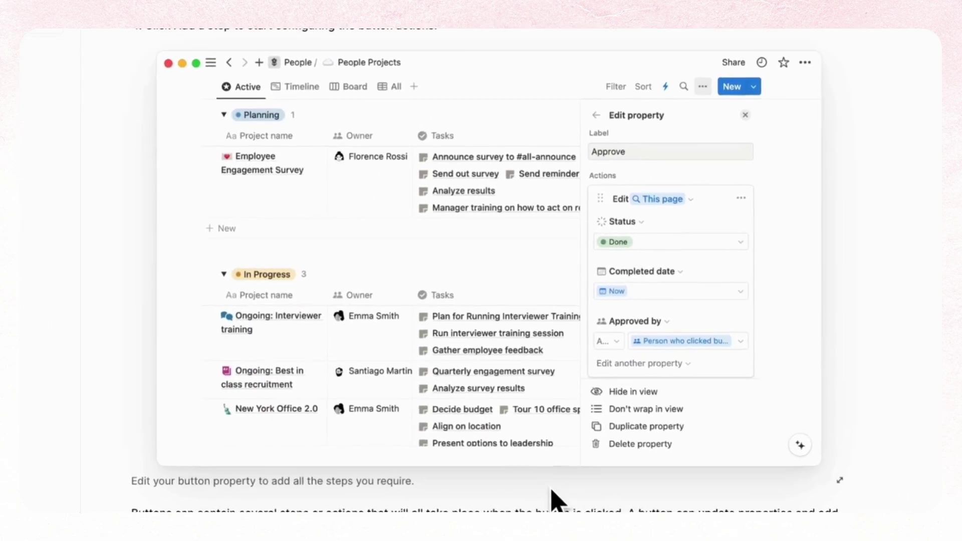
{"action": "scroll", "coordinate": [521, 496], "scroll_direction": "down", "scroll_amount": 15}
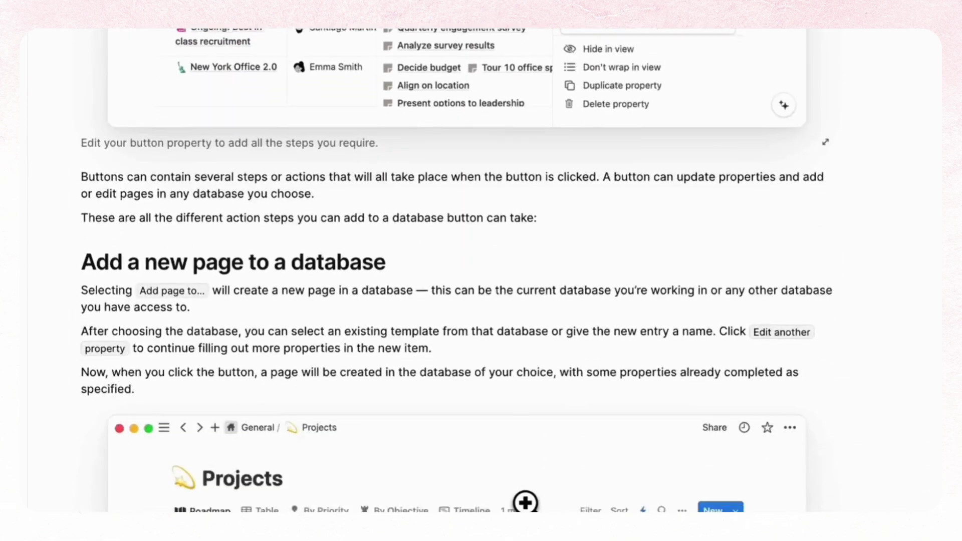
{"action": "scroll", "coordinate": [523, 504], "scroll_direction": "up", "scroll_amount": 1}
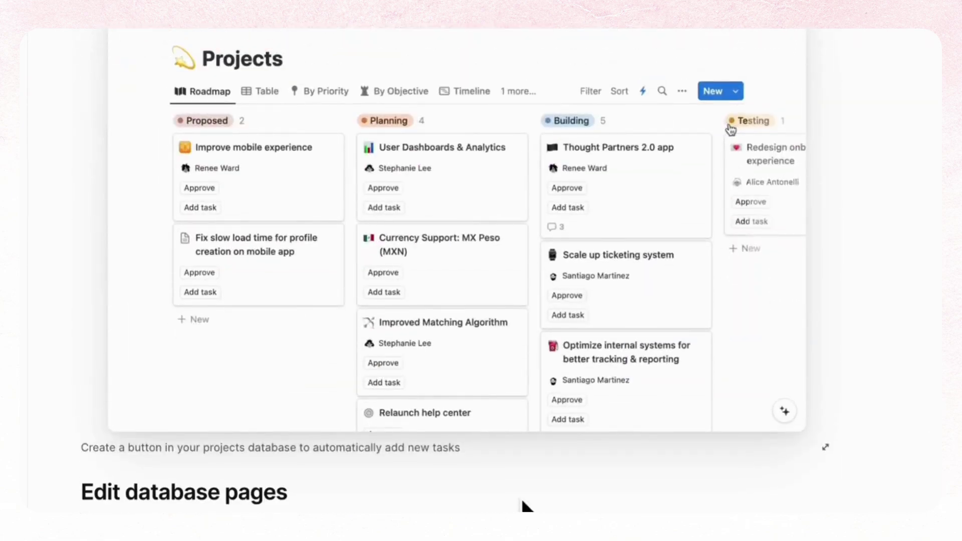
{"action": "scroll", "coordinate": [524, 505], "scroll_direction": "down", "scroll_amount": 10}
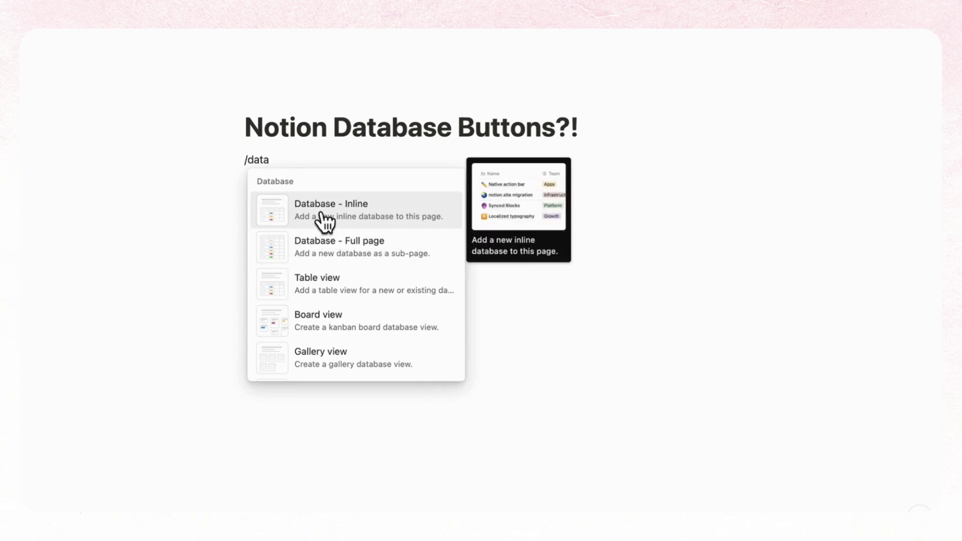
{"action": "left_click", "coordinate": [353, 334]}
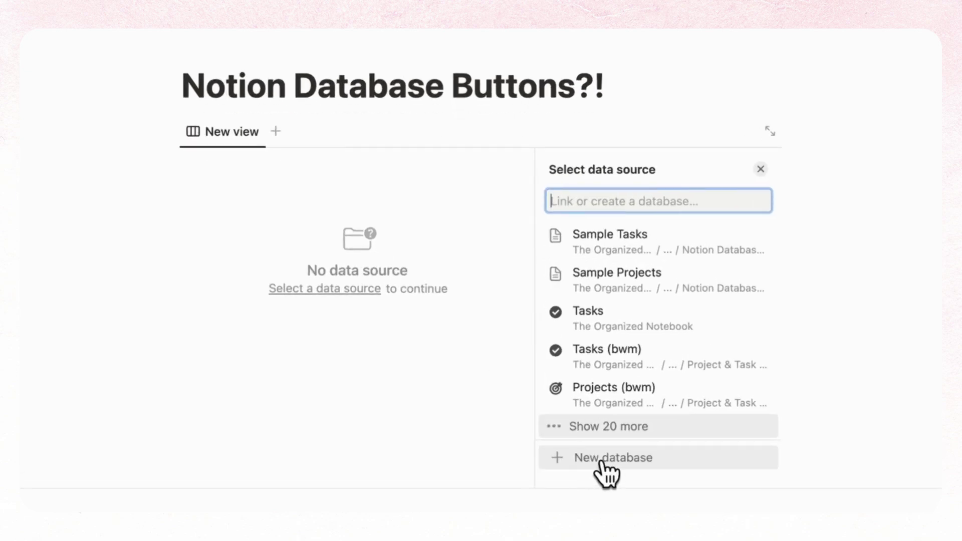
{"action": "left_click", "coordinate": [608, 462]}
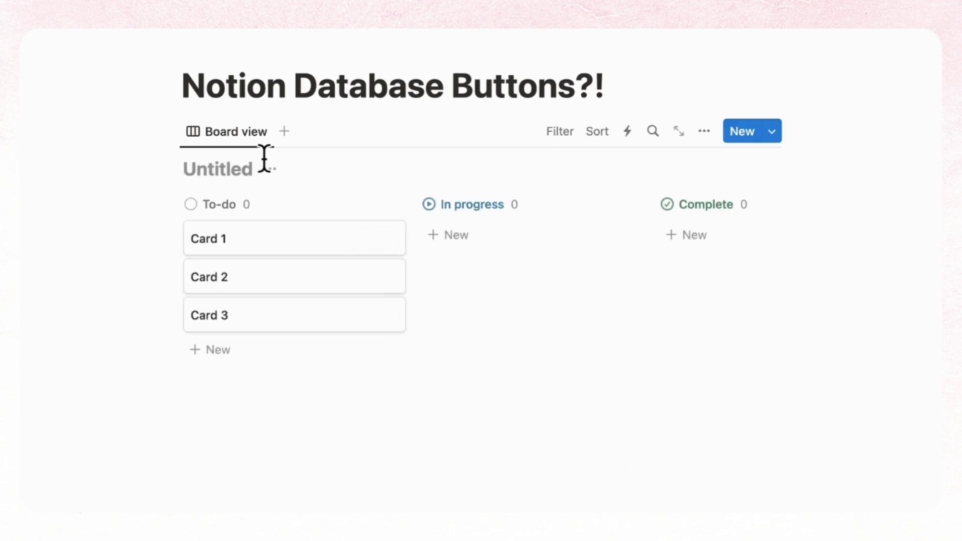
{"action": "type", "text": "Sample Projects Da"}
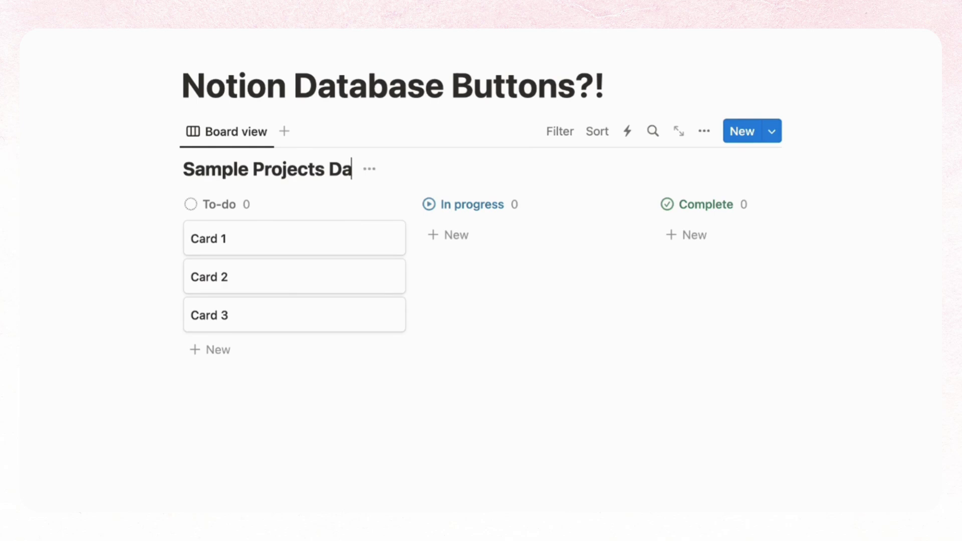
{"action": "type", "text": "tabase"}
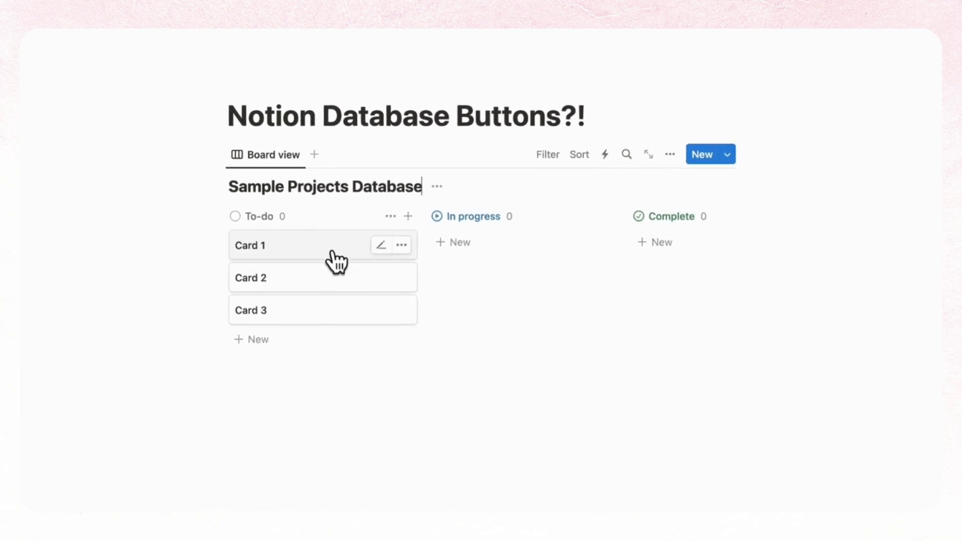
Open Card 1 and rename it to 'Project 1'.
{"action": "left_click", "coordinate": [328, 261]}
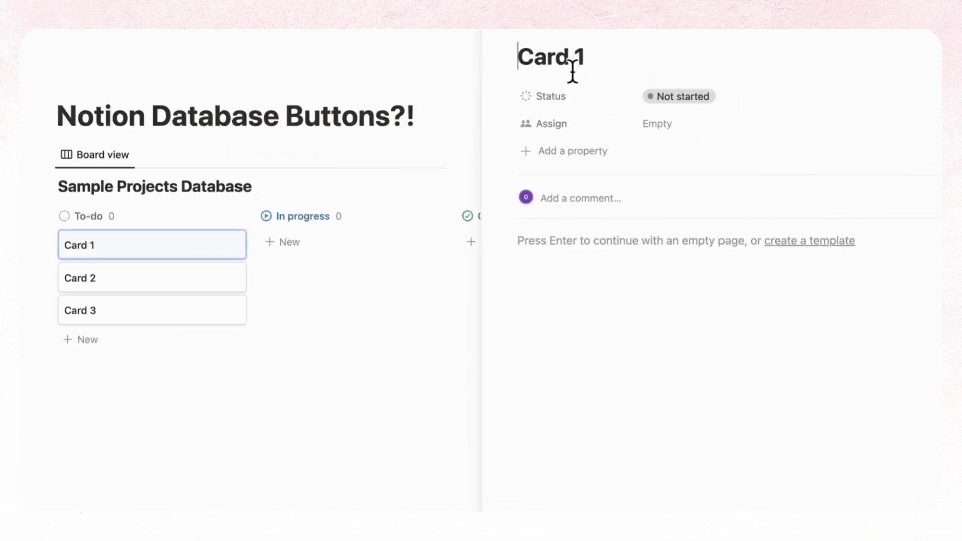
{"action": "triple_click", "coordinate": [573, 71]}
{"action": "type", "text": "Project"}
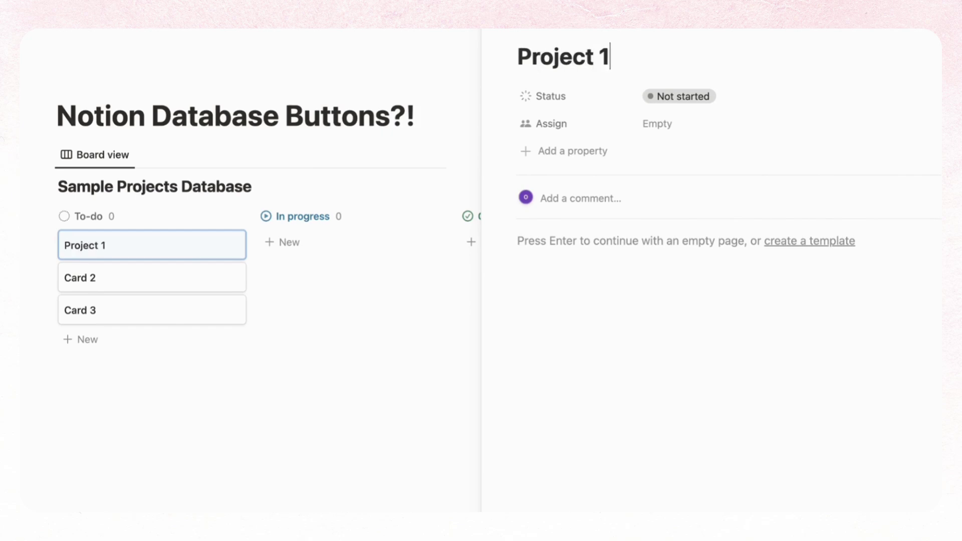
Add a Person property named 'Approved by' to the projects database.
{"action": "left_click", "coordinate": [577, 155]}
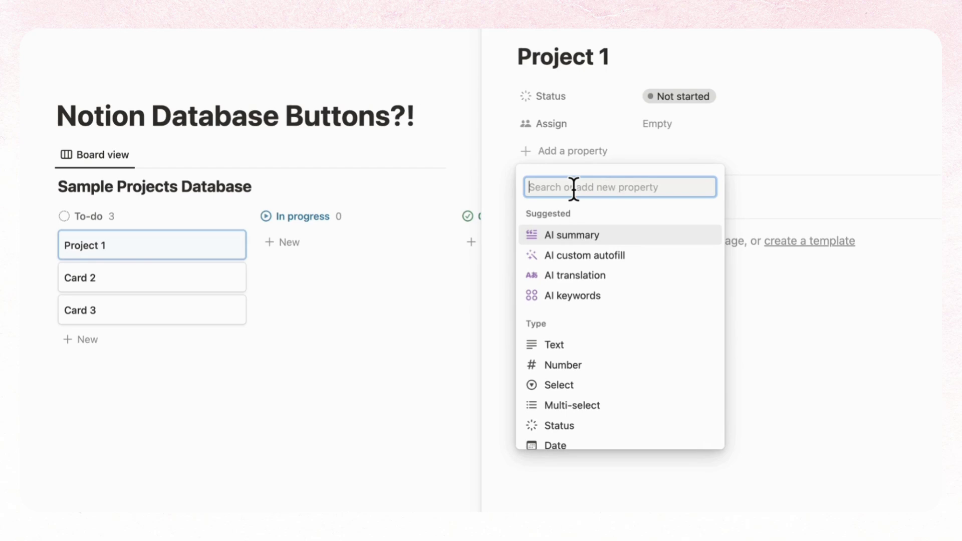
{"action": "type", "text": "person"}
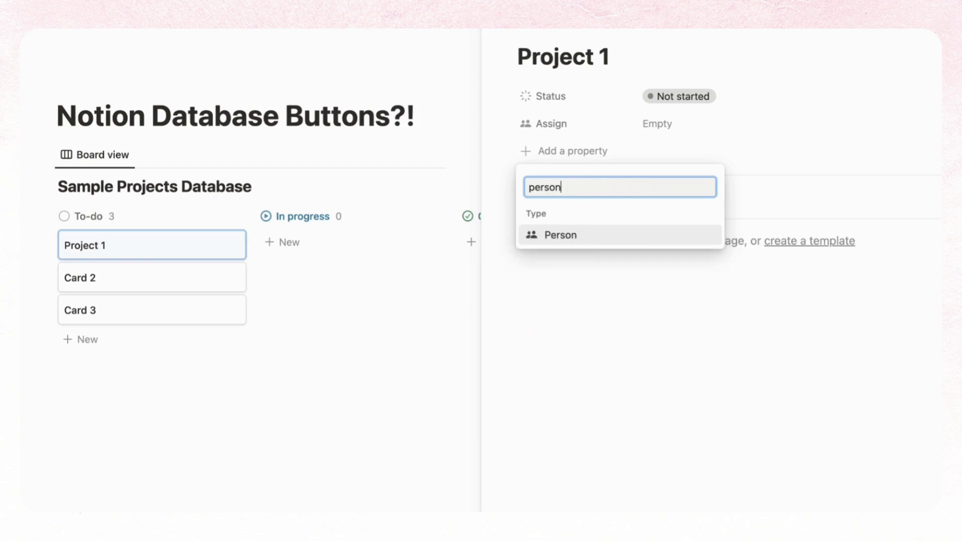
{"action": "left_click", "coordinate": [585, 235]}
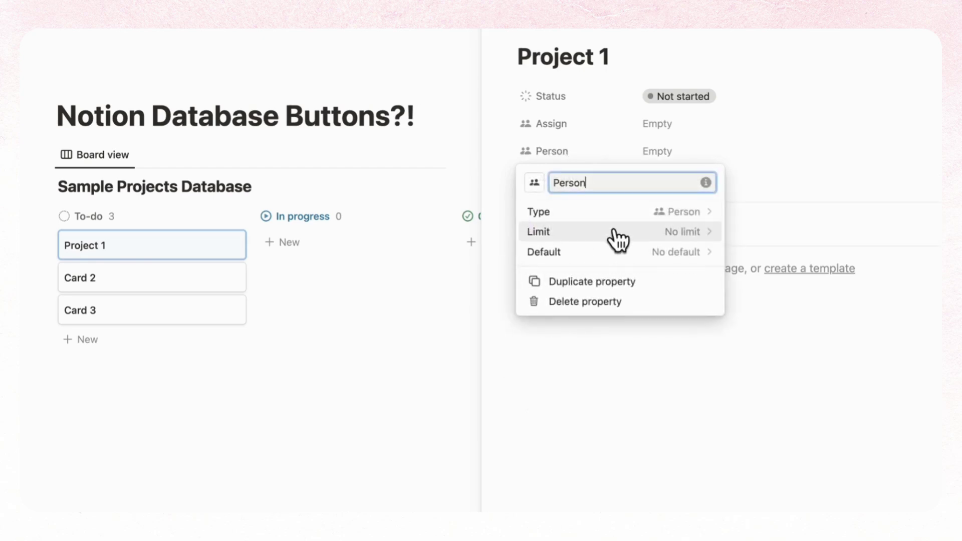
{"action": "double_click", "coordinate": [601, 187]}
{"action": "type", "text": "Approved by"}
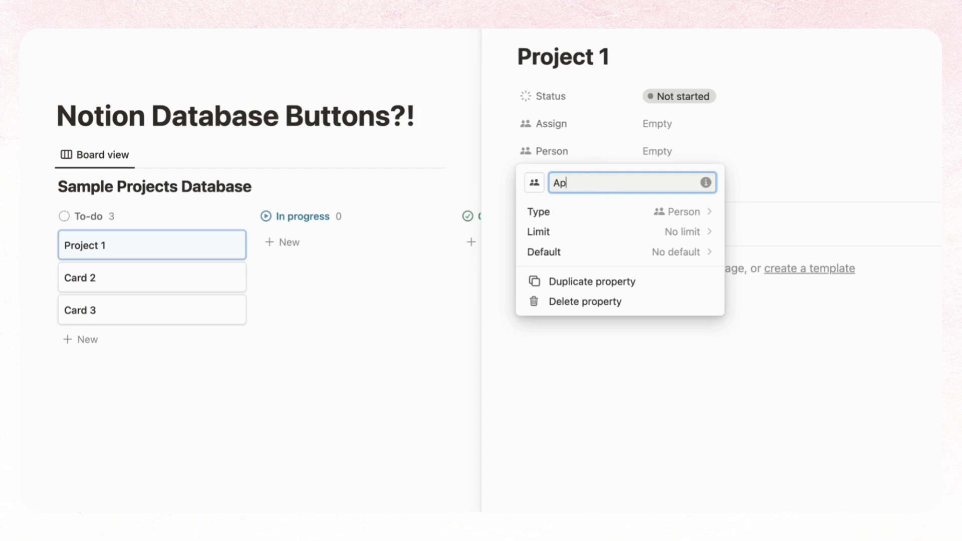
{"action": "left_click", "coordinate": [647, 158]}
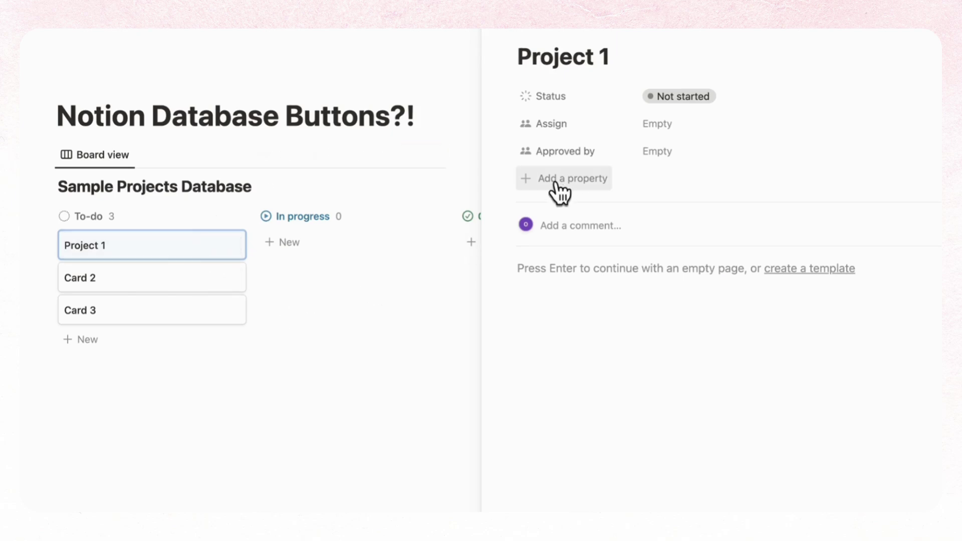
Add a Button property named 'Approve' to Project 1.
{"action": "left_click", "coordinate": [572, 191]}
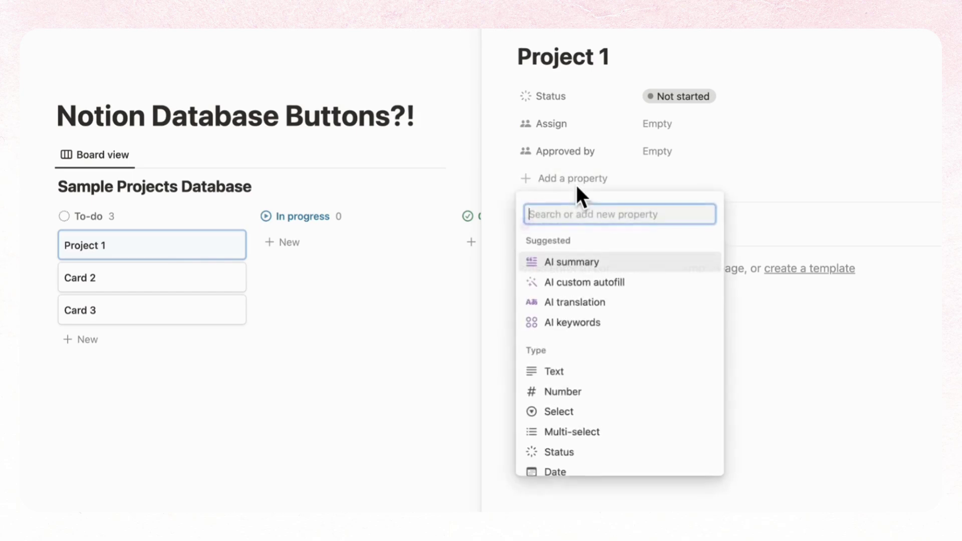
{"action": "type", "text": "button"}
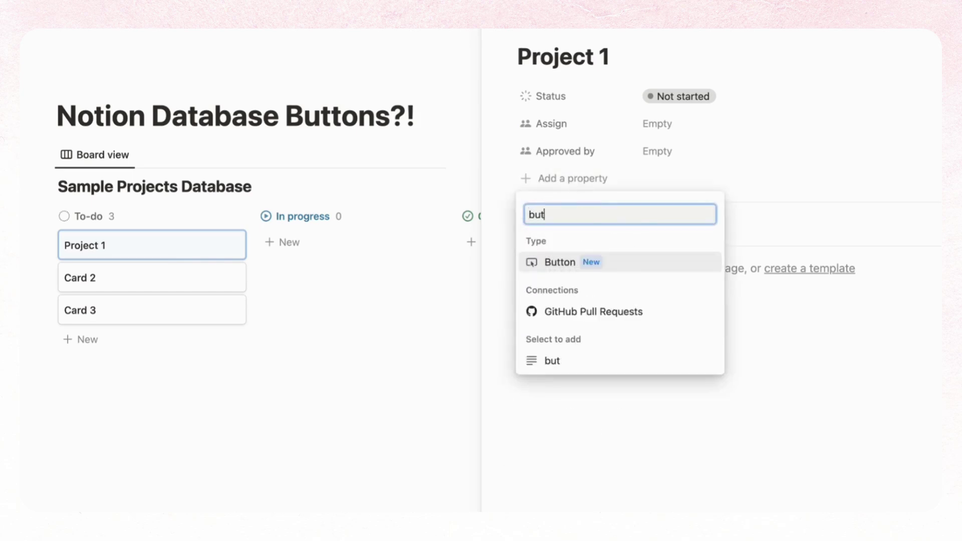
{"action": "left_click", "coordinate": [574, 268]}
{"action": "double_click", "coordinate": [592, 213]}
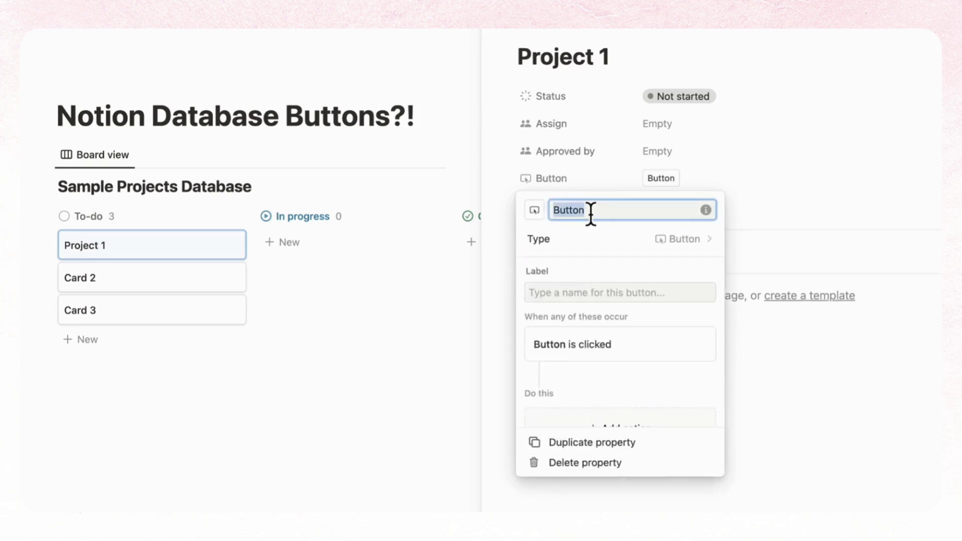
{"action": "type", "text": "Approve"}
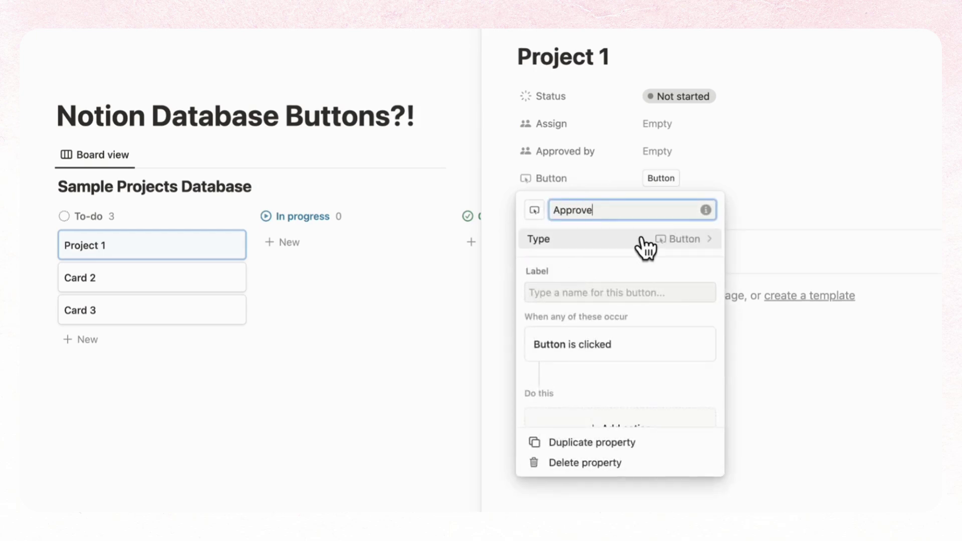
Make the Approve button set Status to Done and Approved by to the person who clicked it.
{"action": "scroll", "coordinate": [640, 257], "scroll_direction": "down", "scroll_amount": 2}
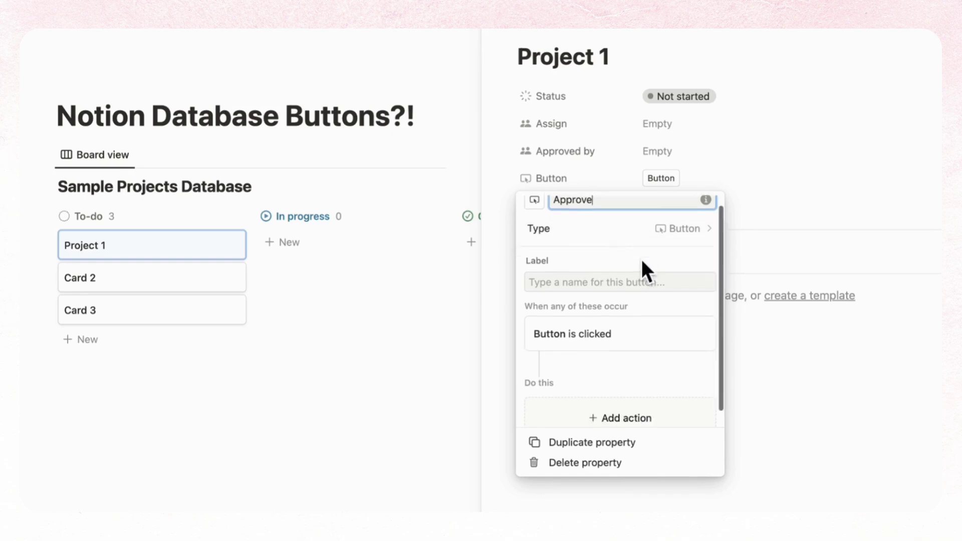
{"action": "left_click", "coordinate": [638, 409]}
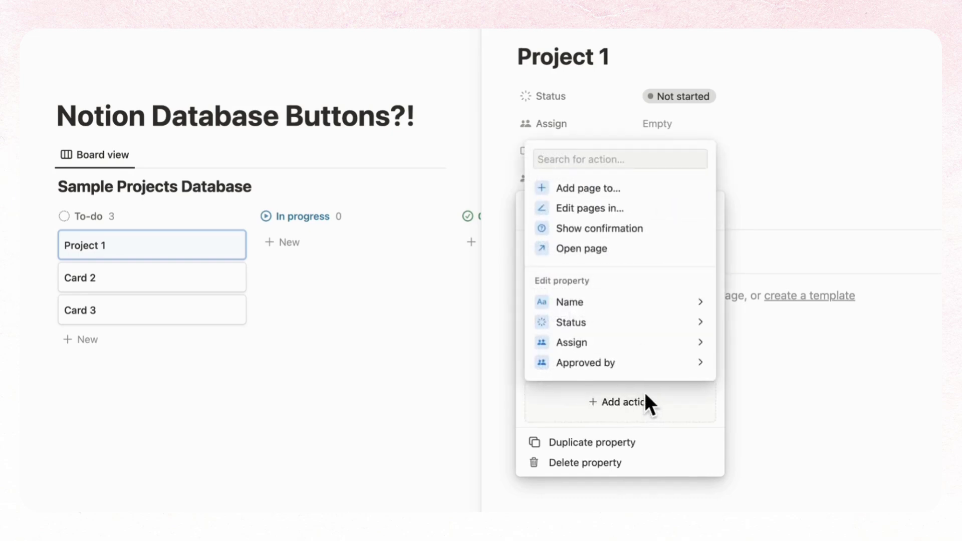
{"action": "left_click", "coordinate": [619, 325]}
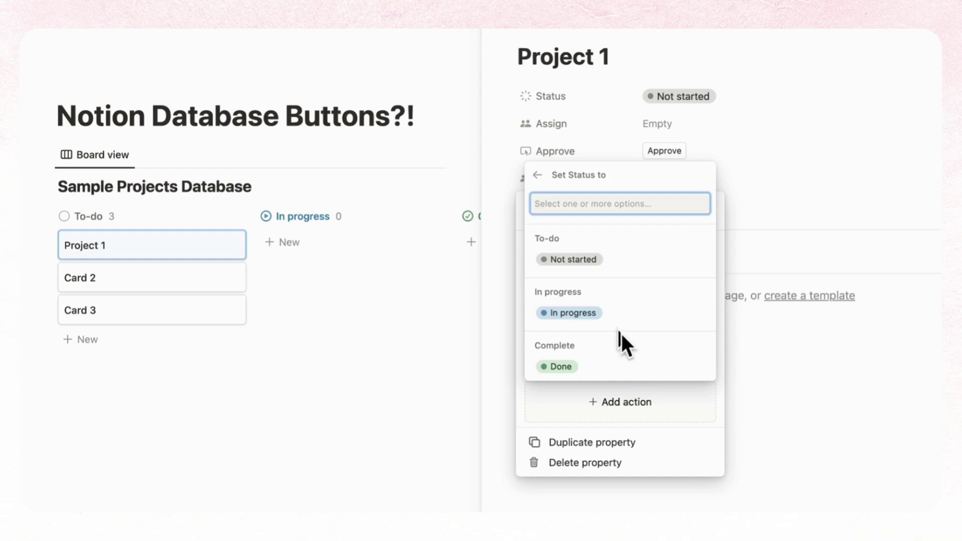
{"action": "left_click", "coordinate": [572, 370]}
{"action": "scroll", "coordinate": [602, 372], "scroll_direction": "down", "scroll_amount": 3}
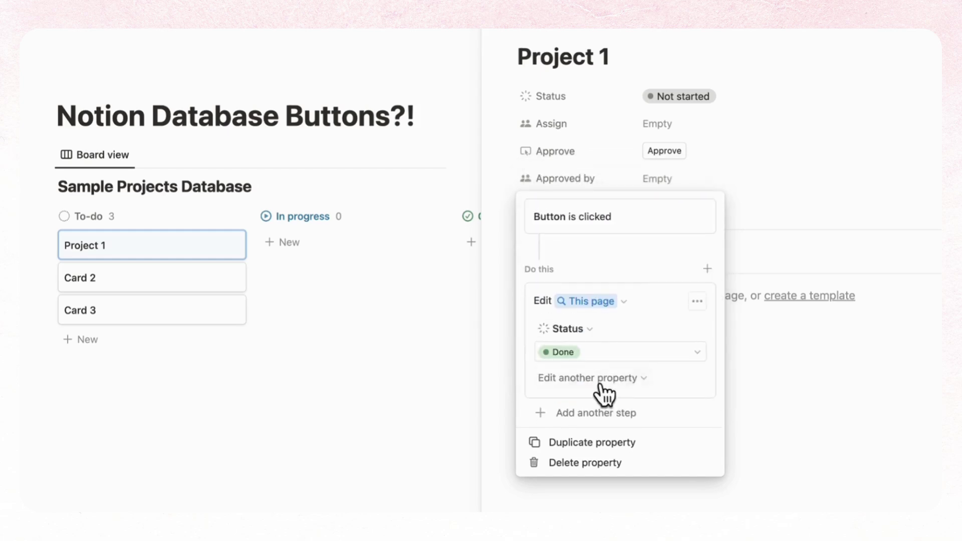
{"action": "left_click", "coordinate": [601, 380]}
{"action": "left_click", "coordinate": [573, 474]}
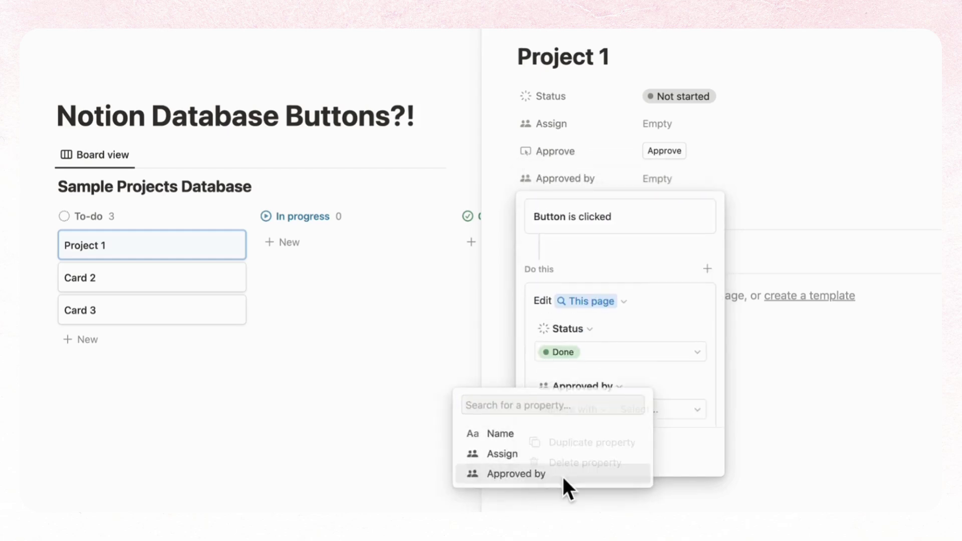
{"action": "scroll", "coordinate": [592, 436], "scroll_direction": "down", "scroll_amount": 2}
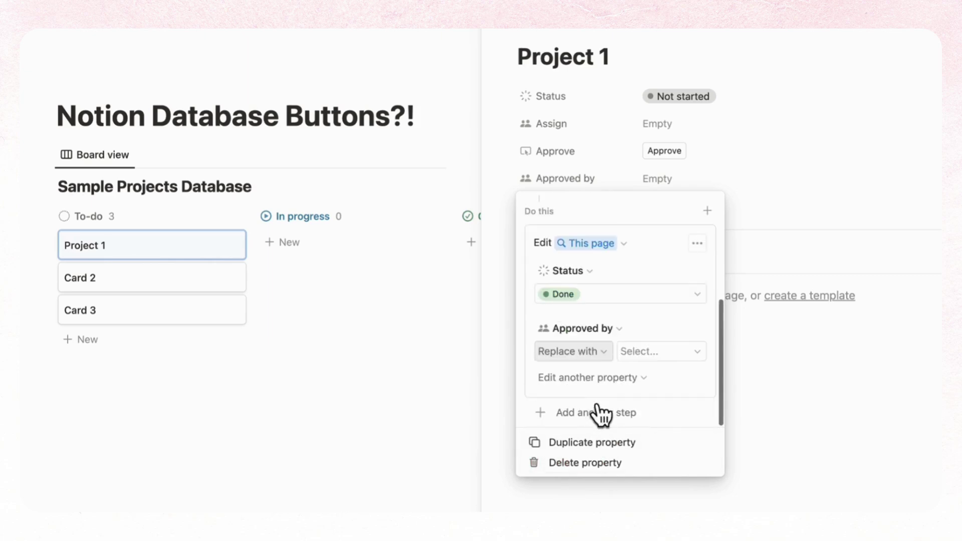
{"action": "left_click", "coordinate": [655, 356]}
{"action": "left_click", "coordinate": [649, 436]}
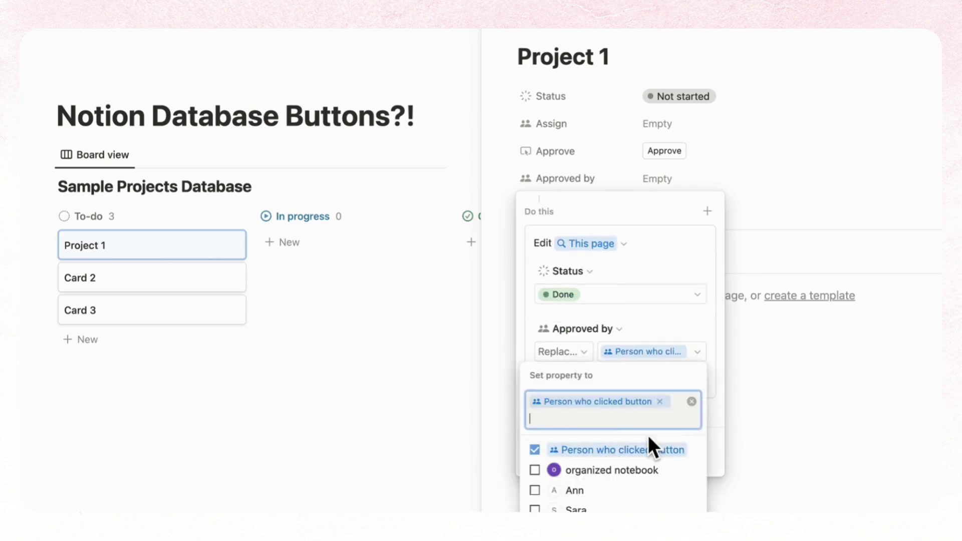
{"action": "key", "text": "Escape"}
{"action": "key", "text": "Escape"}
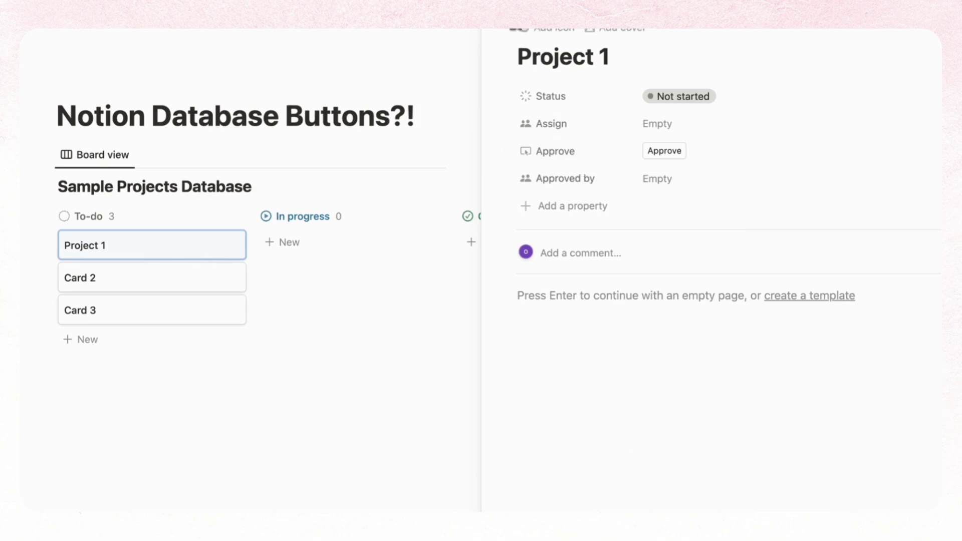
Unhide the Approve and Approved by properties on the board's cards.
{"action": "key", "text": "Escape"}
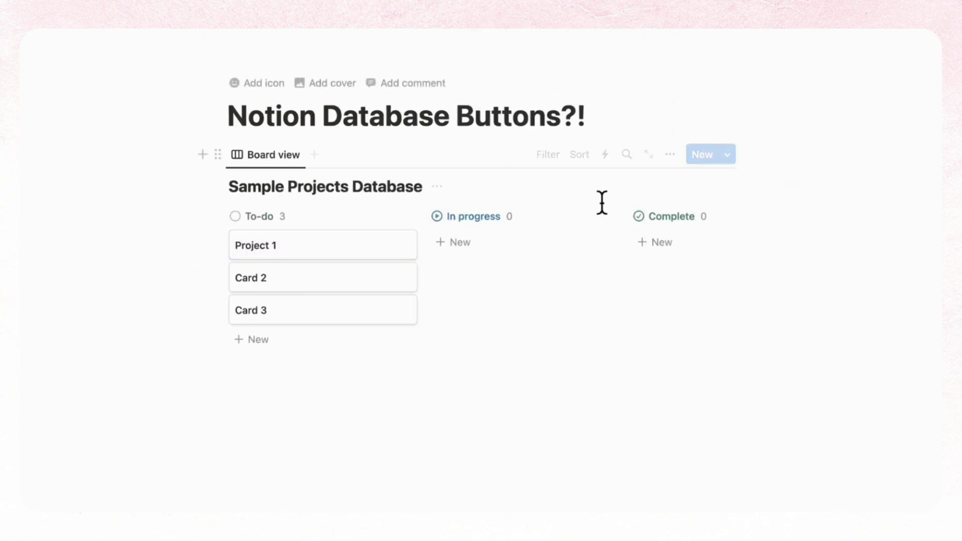
{"action": "left_click", "coordinate": [670, 155]}
{"action": "left_click", "coordinate": [684, 273]}
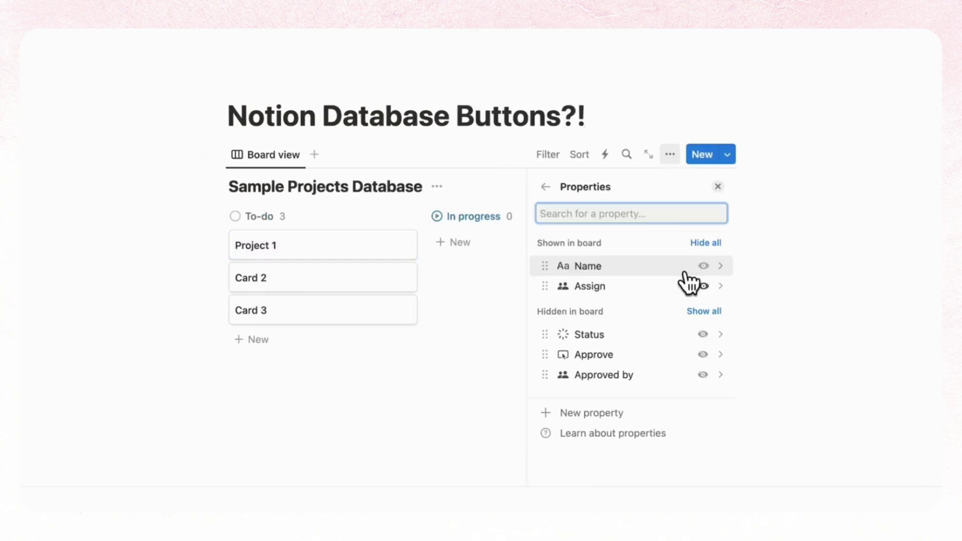
{"action": "left_click", "coordinate": [704, 355]}
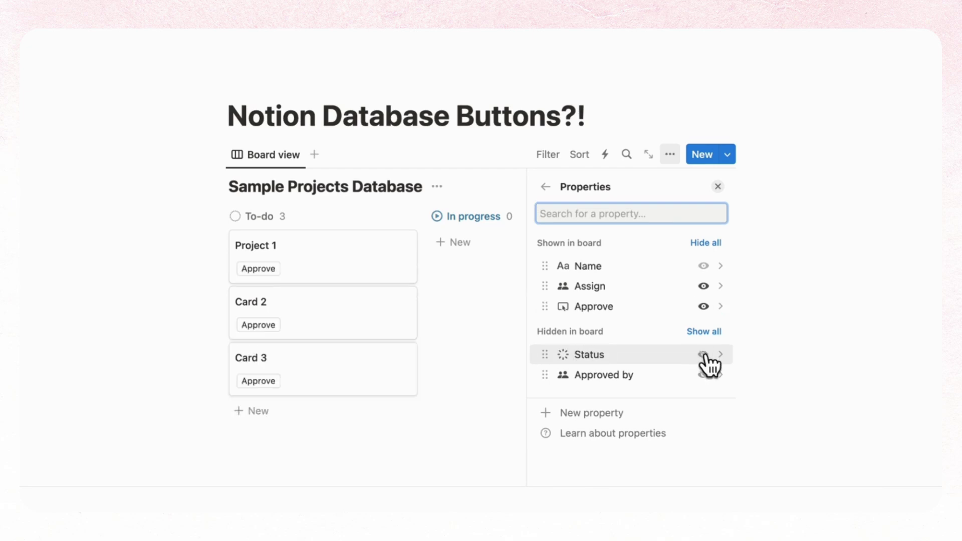
{"action": "left_click", "coordinate": [704, 376]}
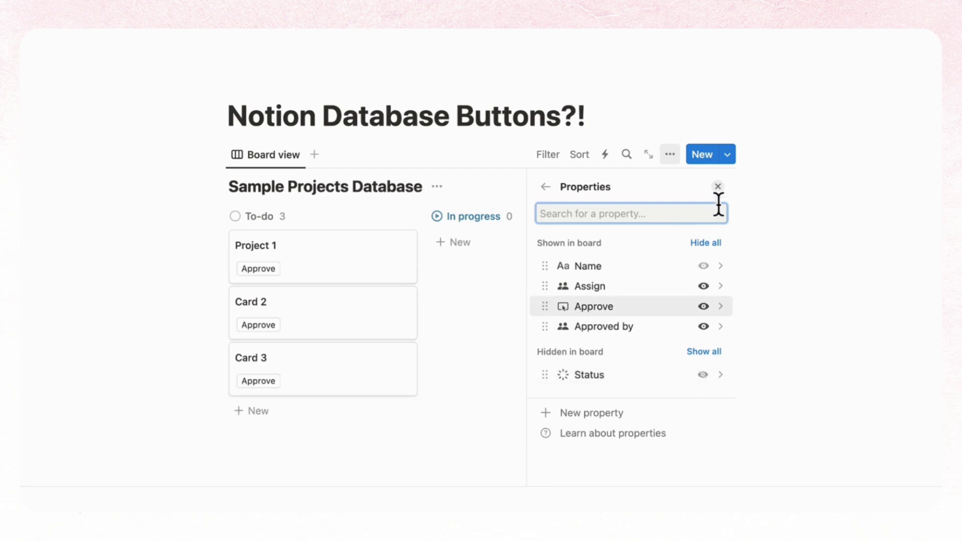
{"action": "left_click", "coordinate": [719, 187]}
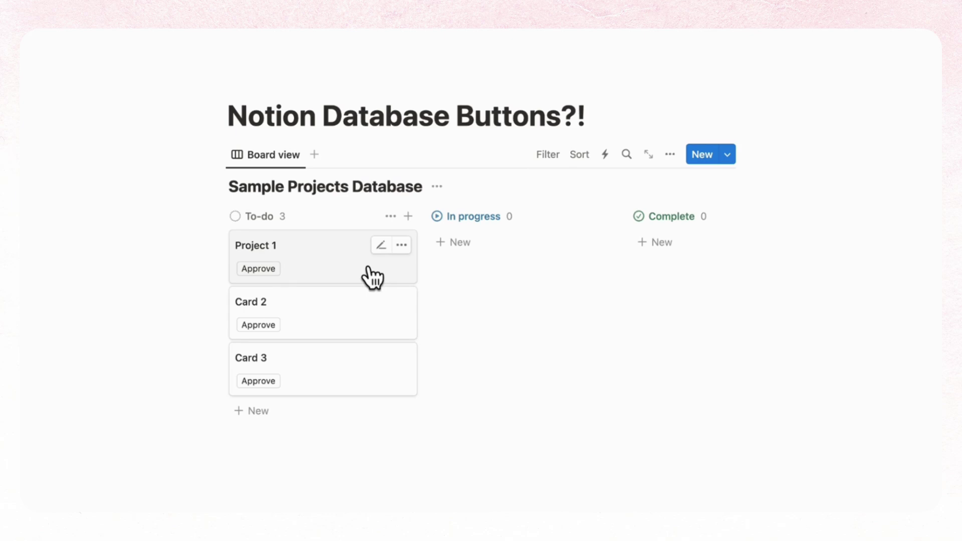
Approve Project 1 so it moves to Complete, then add empty lines below the board.
{"action": "left_click", "coordinate": [259, 269]}
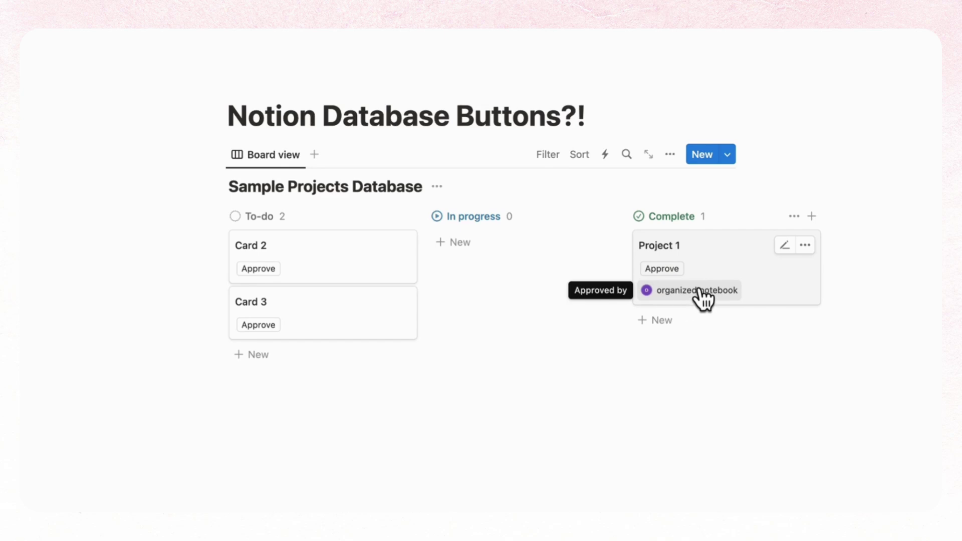
{"action": "left_click", "coordinate": [387, 406]}
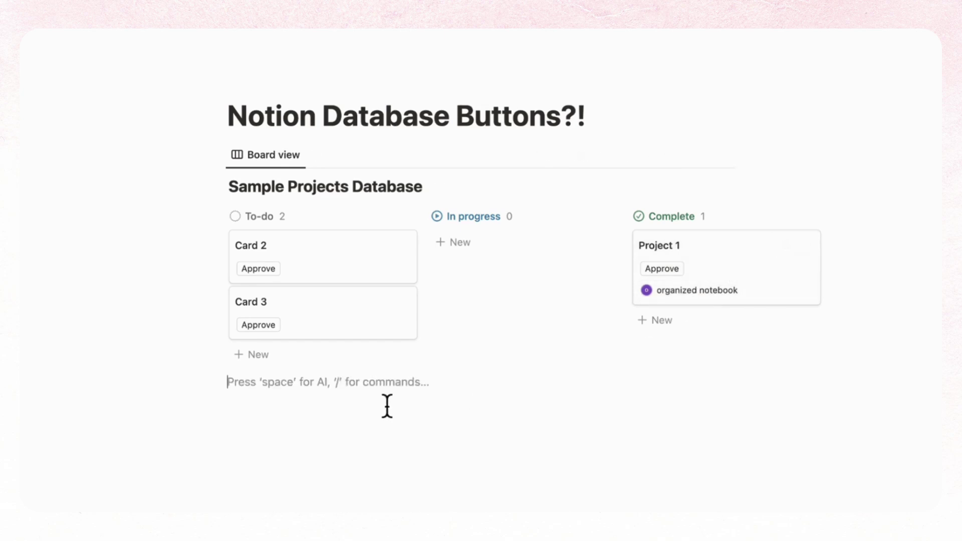
{"action": "key", "text": "Return"}
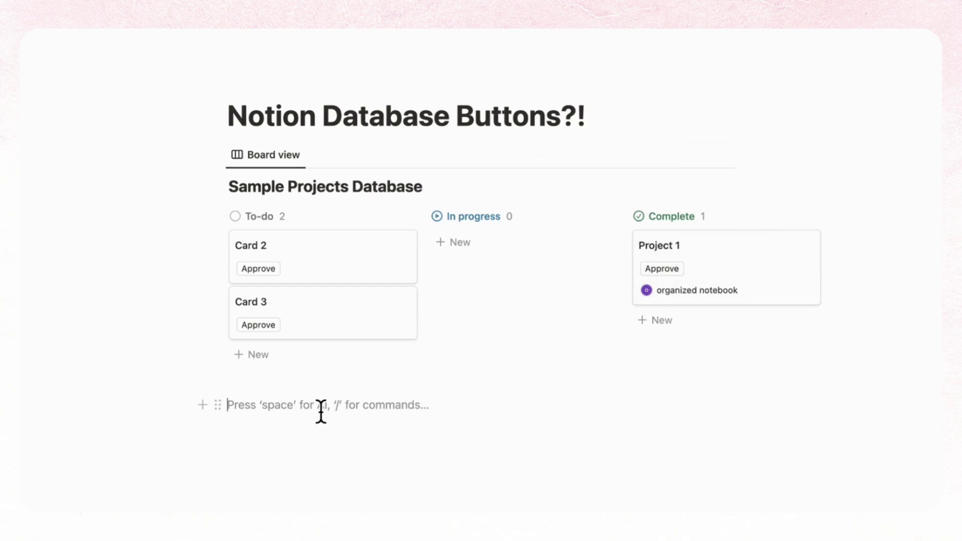
Insert a new table database below the board, titled 'Sample Tasks'.
{"action": "type", "text": "/data"}
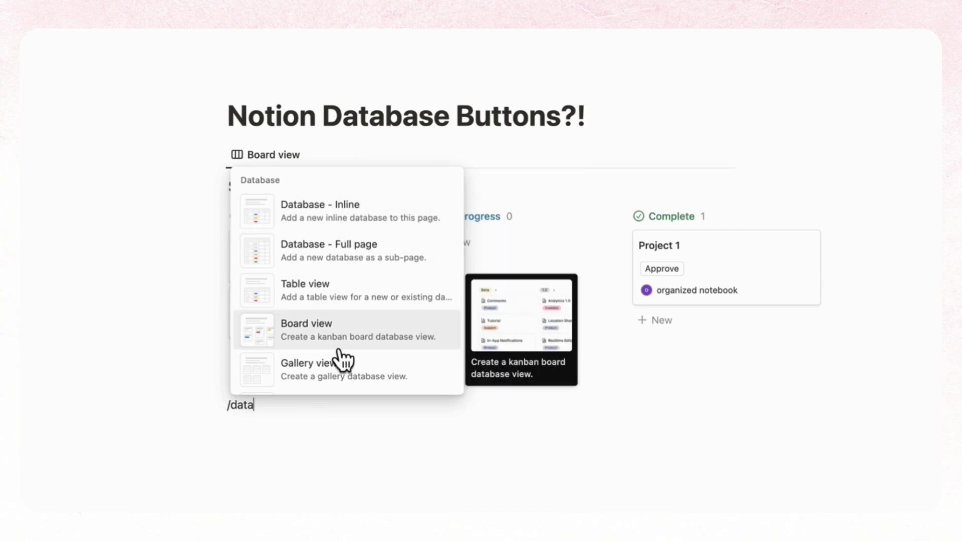
{"action": "left_click", "coordinate": [356, 365]}
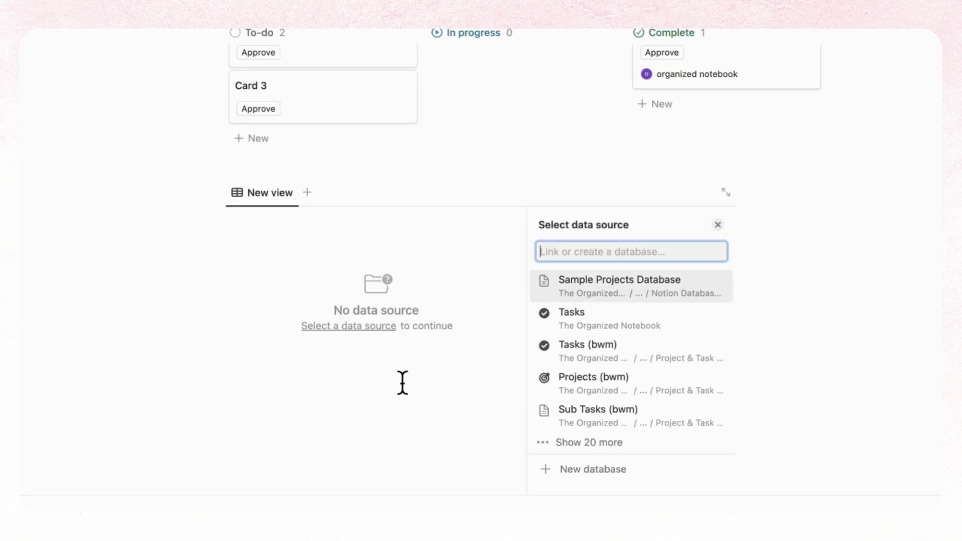
{"action": "left_click", "coordinate": [554, 471]}
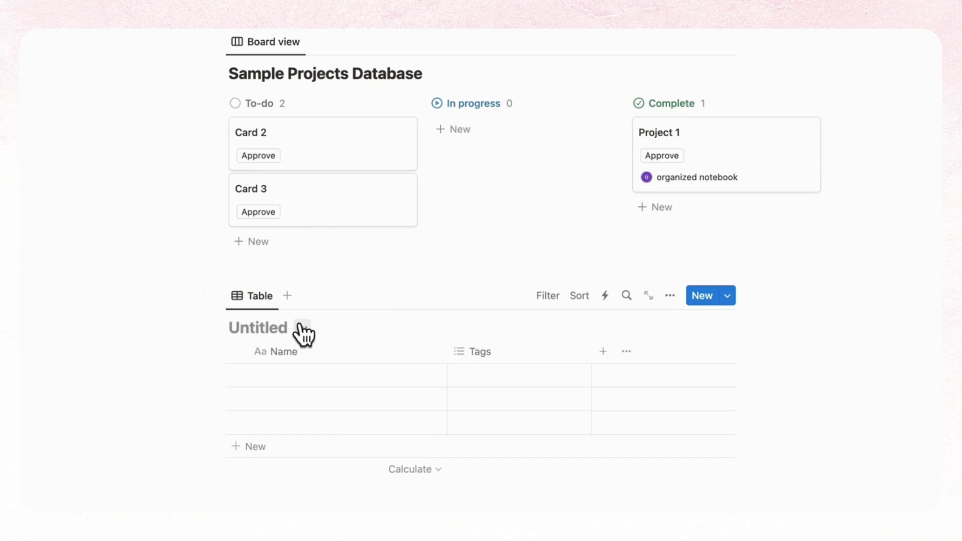
{"action": "type", "text": "Sample Tasks"}
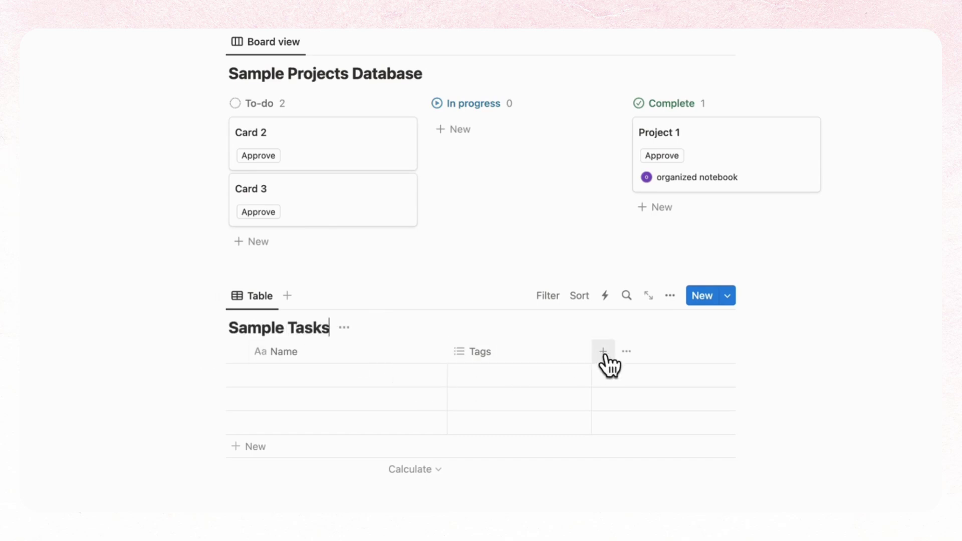
Add a two-way Relation property from Sample Tasks to Sample Projects Database.
{"action": "left_click", "coordinate": [603, 351]}
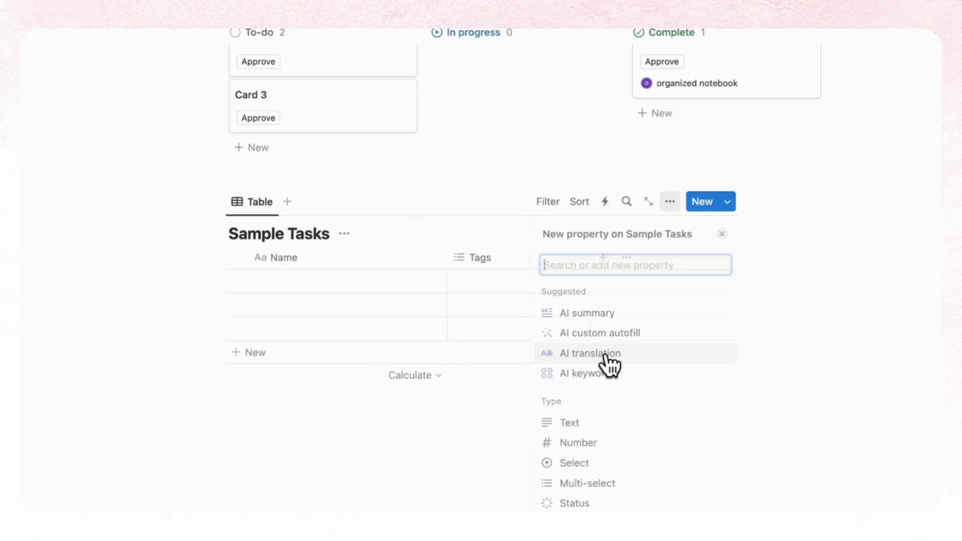
{"action": "type", "text": "rela"}
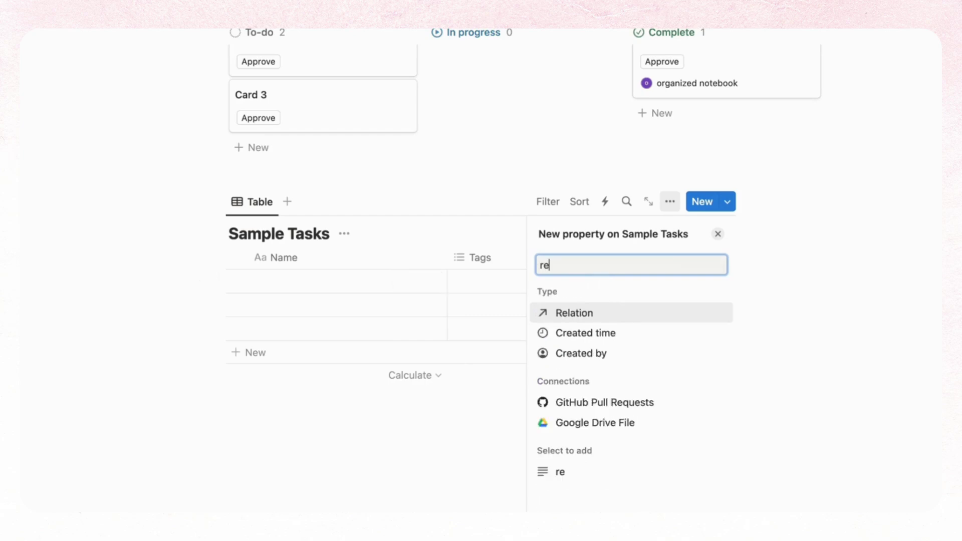
{"action": "left_click", "coordinate": [634, 312]}
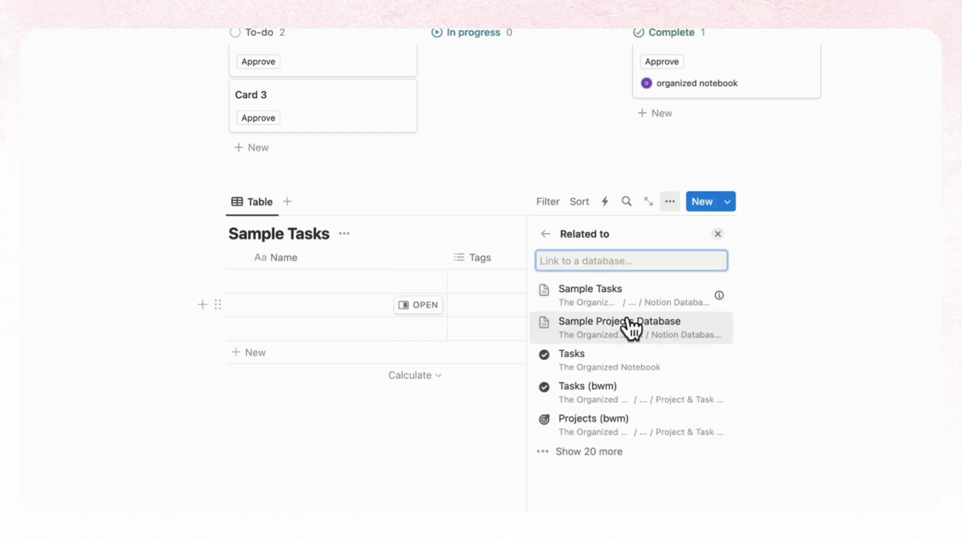
{"action": "left_click", "coordinate": [663, 335]}
{"action": "left_click", "coordinate": [714, 326]}
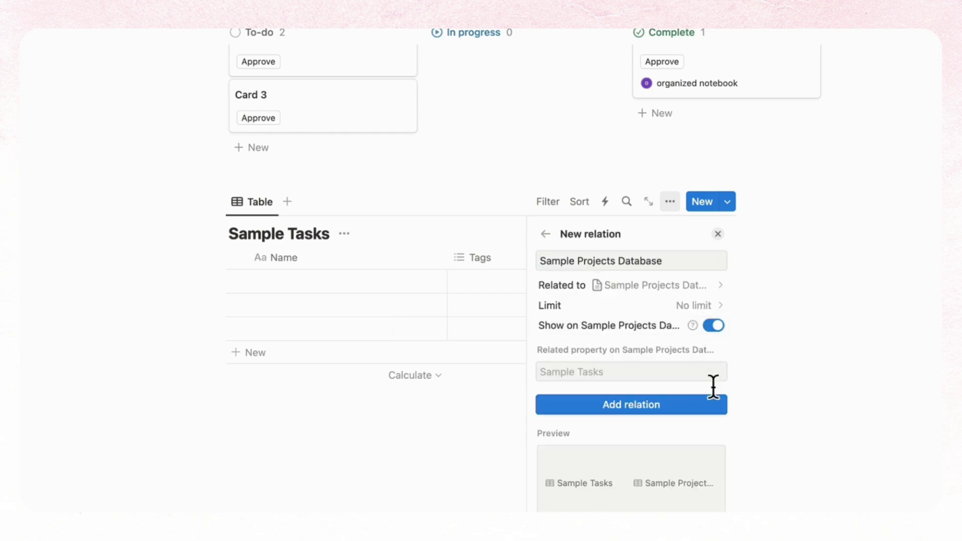
{"action": "left_click", "coordinate": [690, 412]}
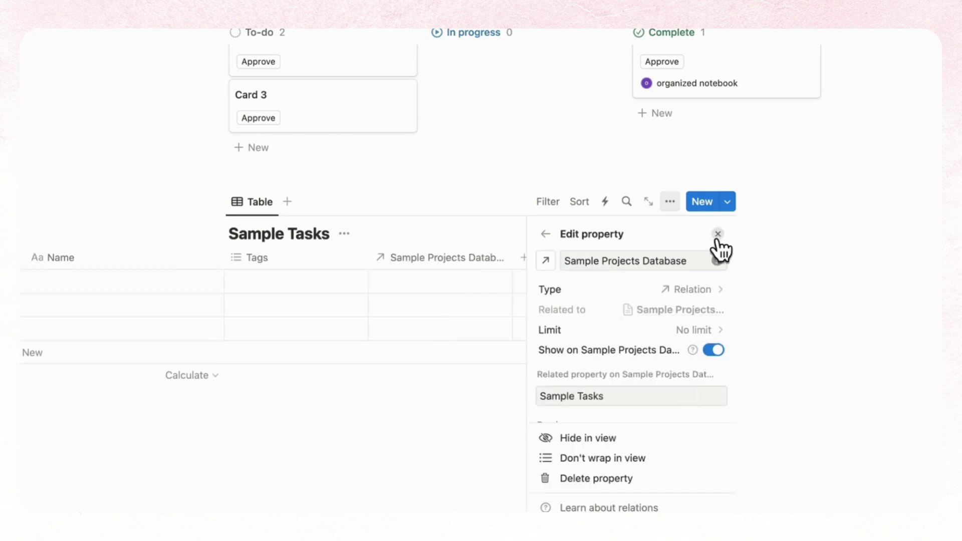
{"action": "left_click", "coordinate": [718, 234]}
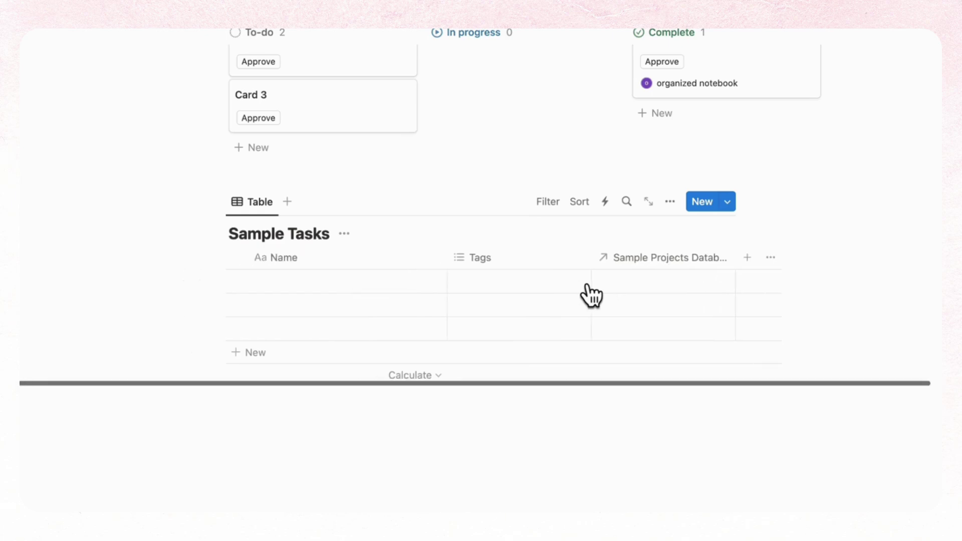
Move Project 1 back to To-do and clear its Approved by value.
{"action": "scroll", "coordinate": [592, 296], "scroll_direction": "up", "scroll_amount": 3}
{"action": "left_click_drag", "start_coordinate": [727, 129], "coordinate": [365, 122]}
{"action": "scroll", "coordinate": [366, 187], "scroll_direction": "down", "scroll_amount": 2}
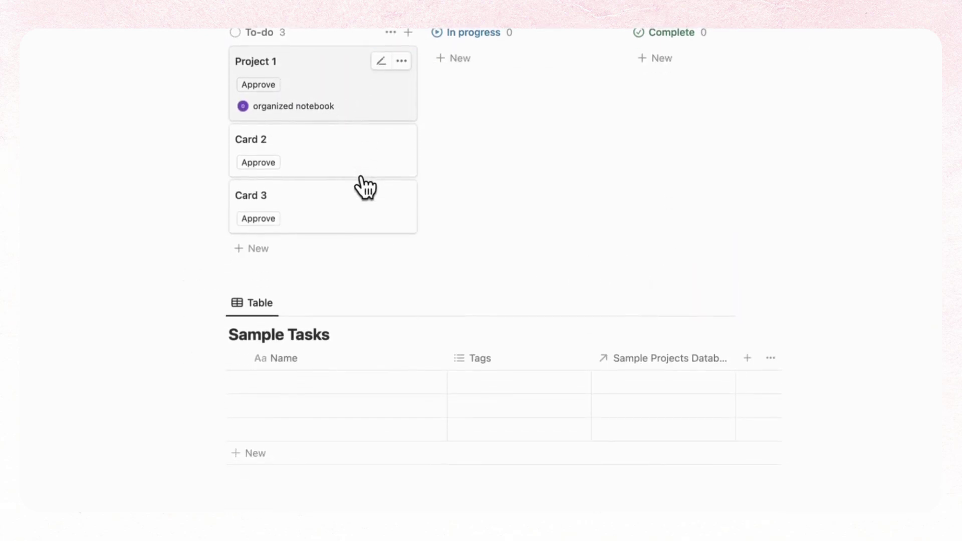
{"action": "left_click", "coordinate": [314, 108]}
{"action": "left_click", "coordinate": [359, 120]}
{"action": "left_click", "coordinate": [453, 210]}
Link the first task row to Project 1 and name it 'Task 1'.
{"action": "scroll", "coordinate": [383, 145], "scroll_direction": "up", "scroll_amount": 2}
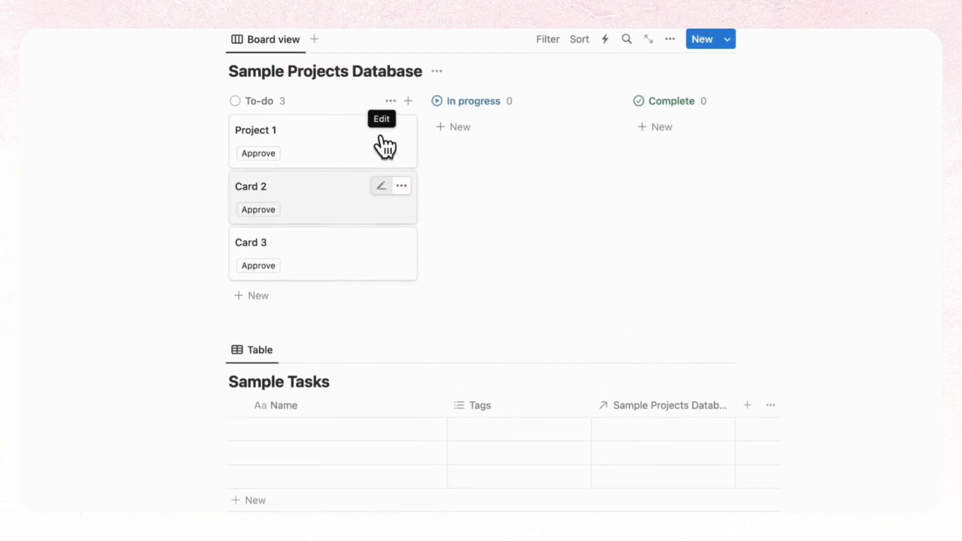
{"action": "left_click", "coordinate": [642, 449]}
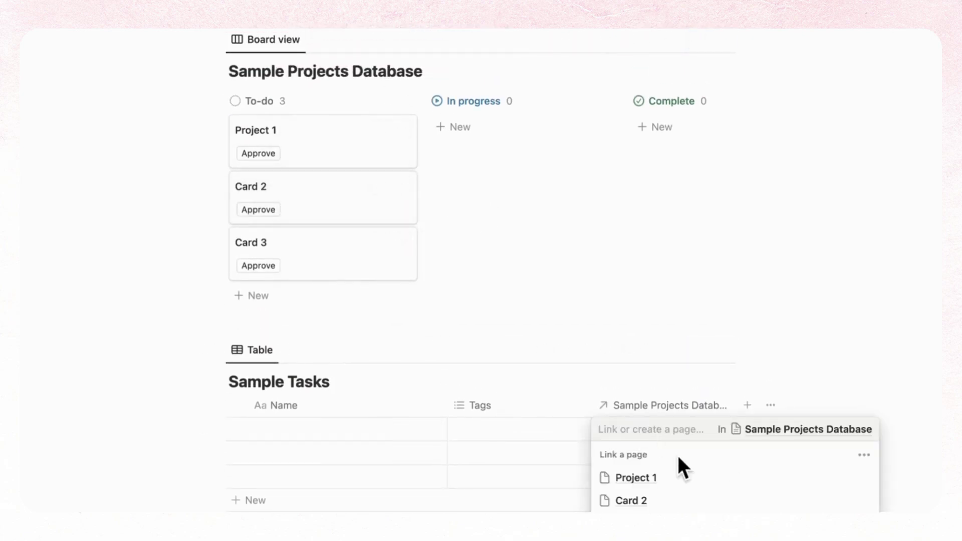
{"action": "left_click", "coordinate": [684, 478]}
{"action": "key", "text": "Escape"}
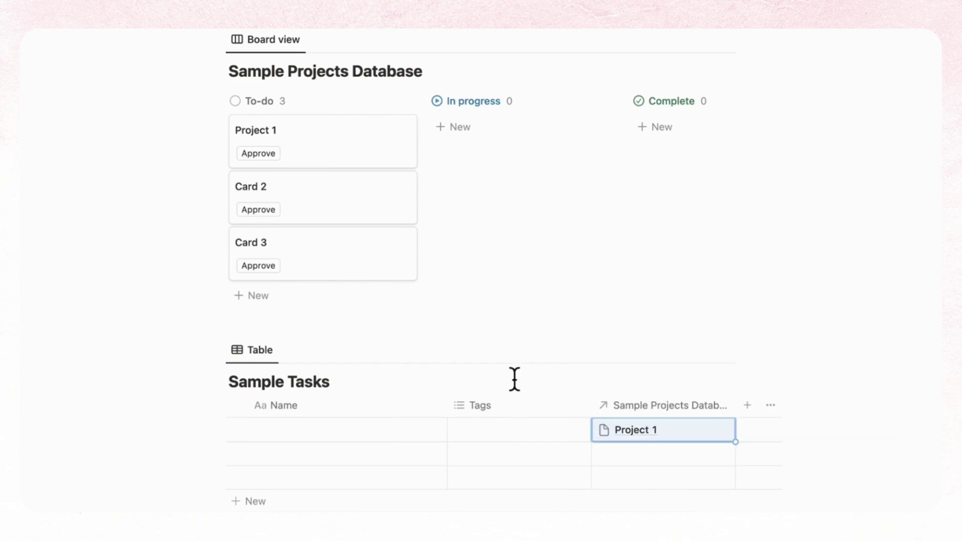
{"action": "left_click", "coordinate": [348, 430]}
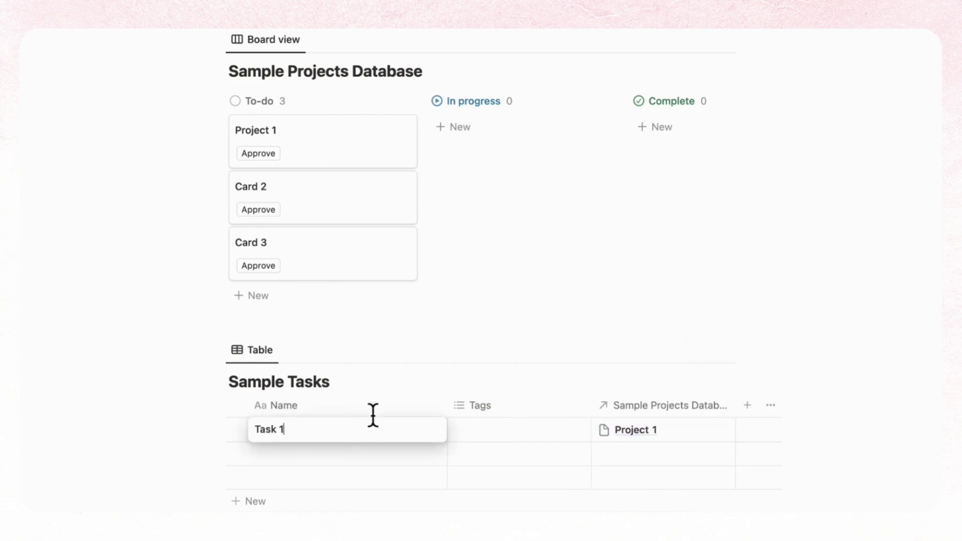
{"action": "key", "text": "Escape"}
Open Project 1 and display its Sample Tasks relation as a minimal section.
{"action": "left_click", "coordinate": [333, 156]}
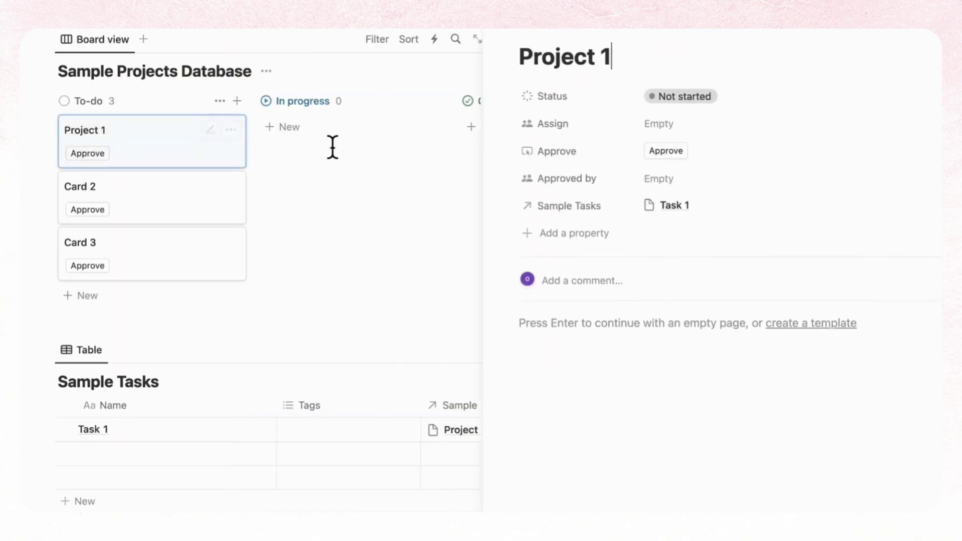
{"action": "left_click", "coordinate": [591, 210]}
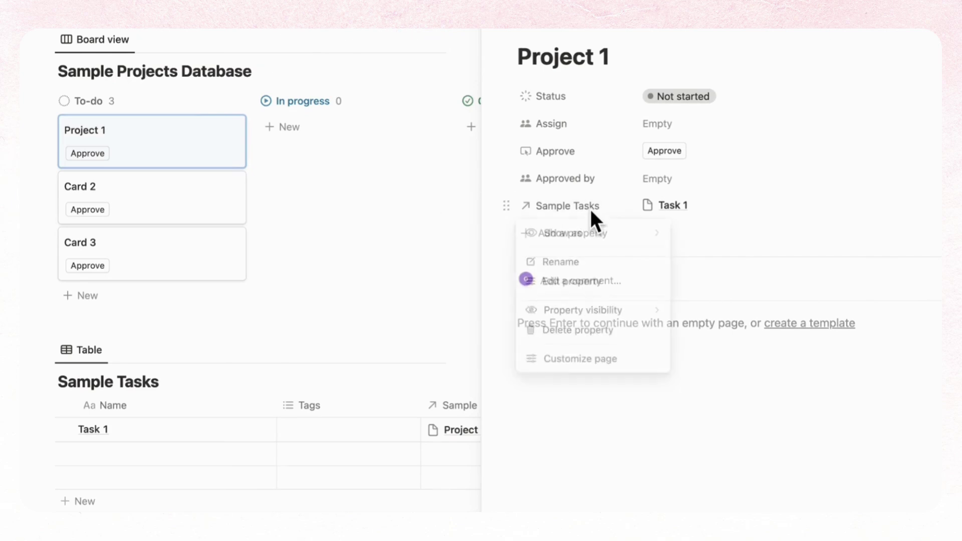
{"action": "mouse_move", "coordinate": [597, 249]}
{"action": "left_click", "coordinate": [711, 260]}
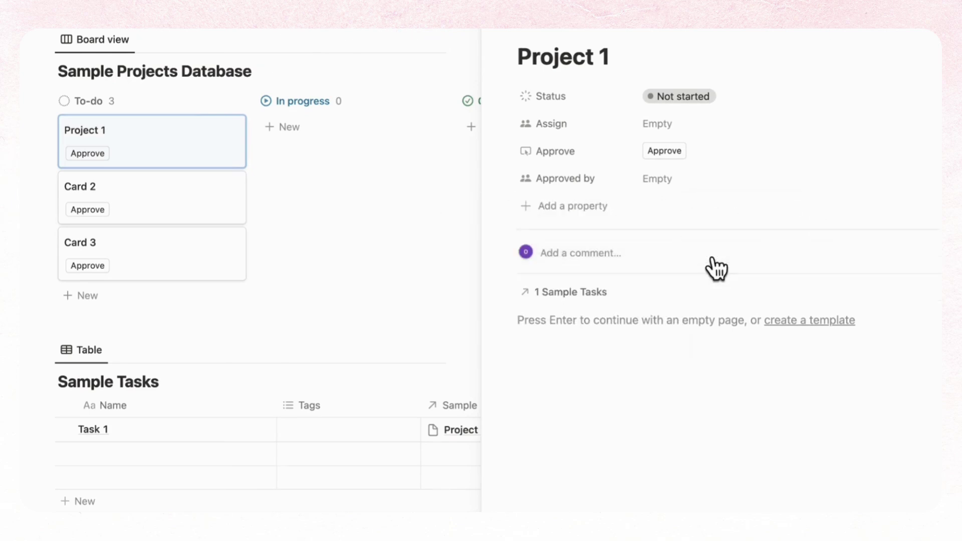
Add a Button property named 'Add New Task' to Project 1.
{"action": "left_click", "coordinate": [591, 208]}
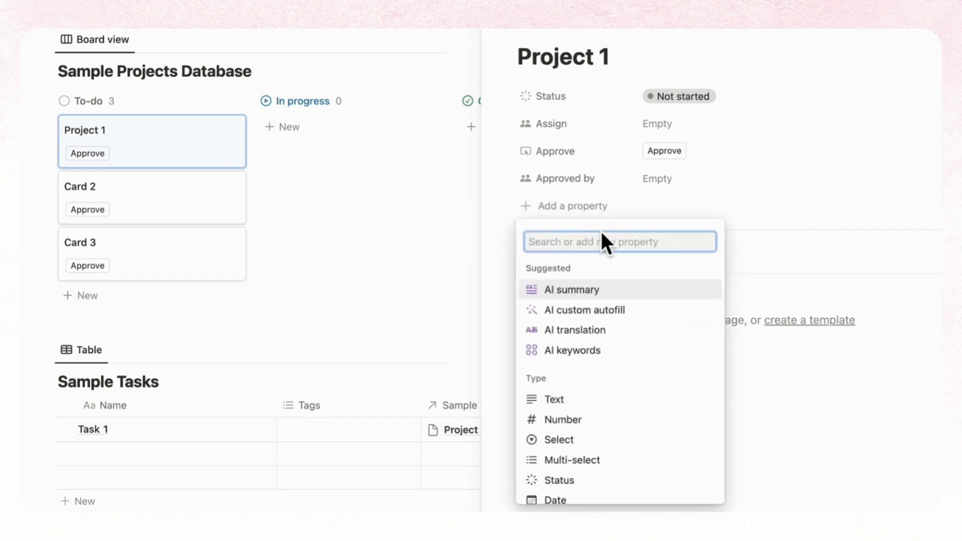
{"action": "type", "text": "button"}
{"action": "left_click", "coordinate": [623, 277]}
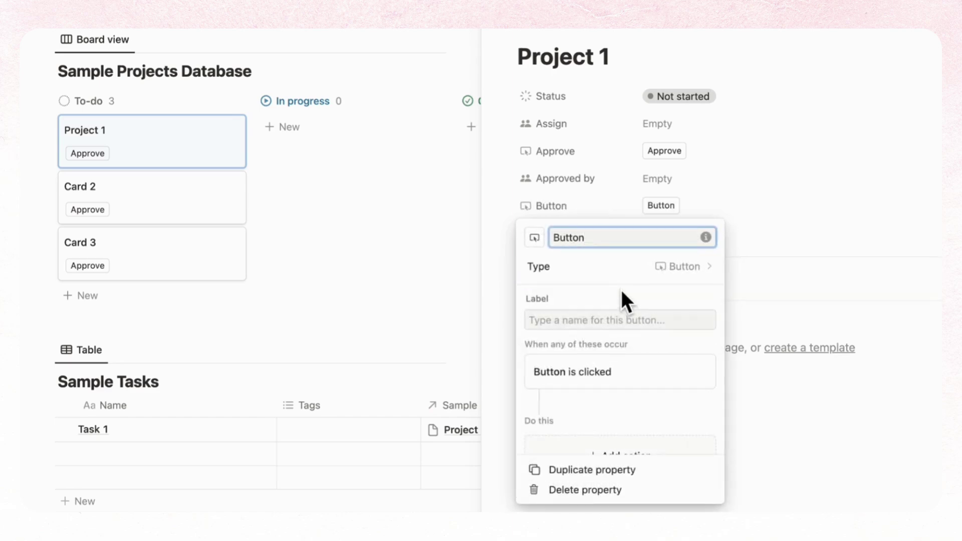
{"action": "type", "text": "Add new Task"}
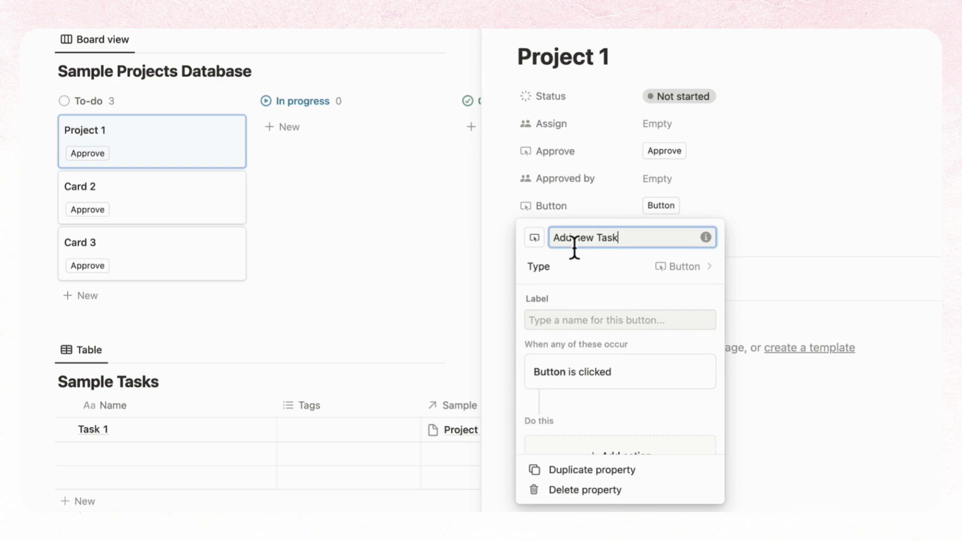
{"action": "double_click", "coordinate": [584, 239]}
{"action": "type", "text": "New"}
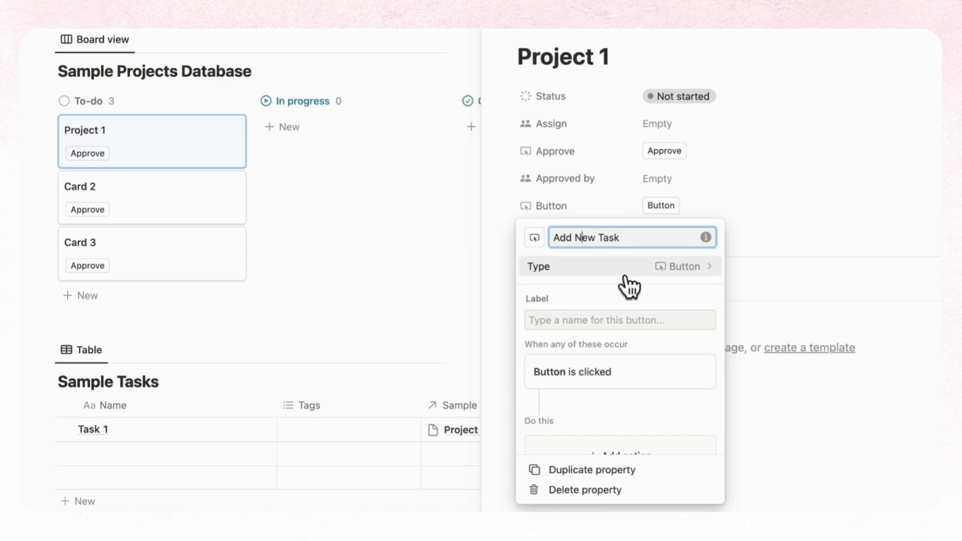
Give the button an 'Add page to Sample Tasks' action with the project relation set to This page.
{"action": "scroll", "coordinate": [606, 389], "scroll_direction": "down", "scroll_amount": 1}
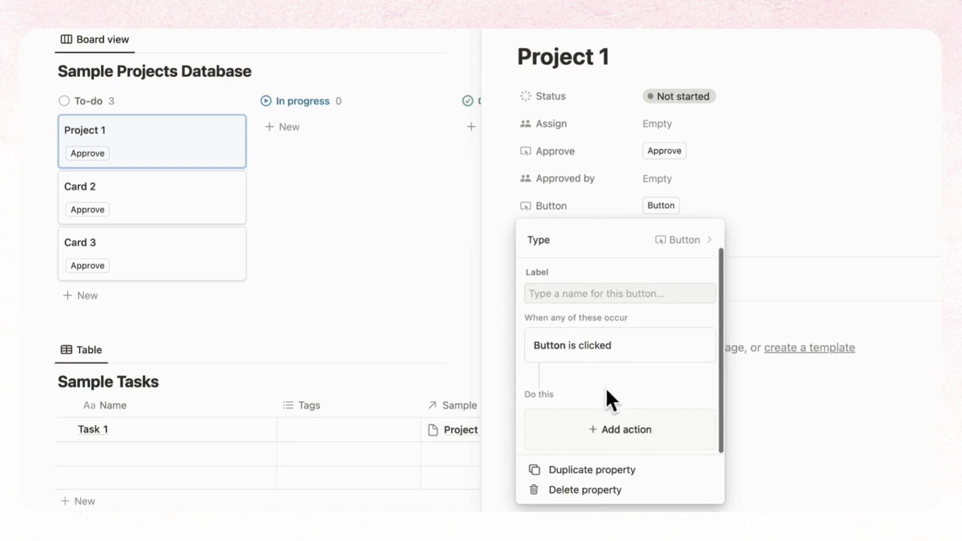
{"action": "left_click", "coordinate": [634, 429]}
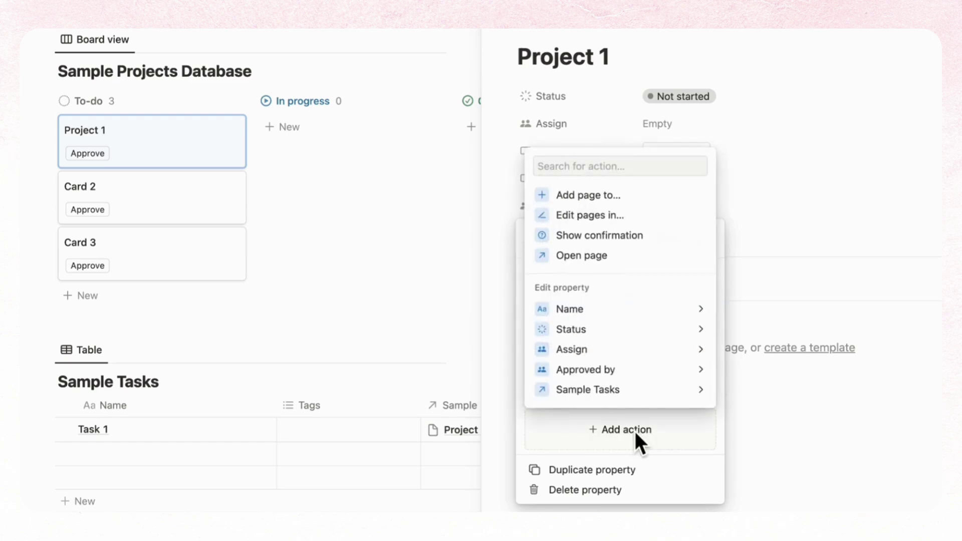
{"action": "left_click", "coordinate": [609, 194]}
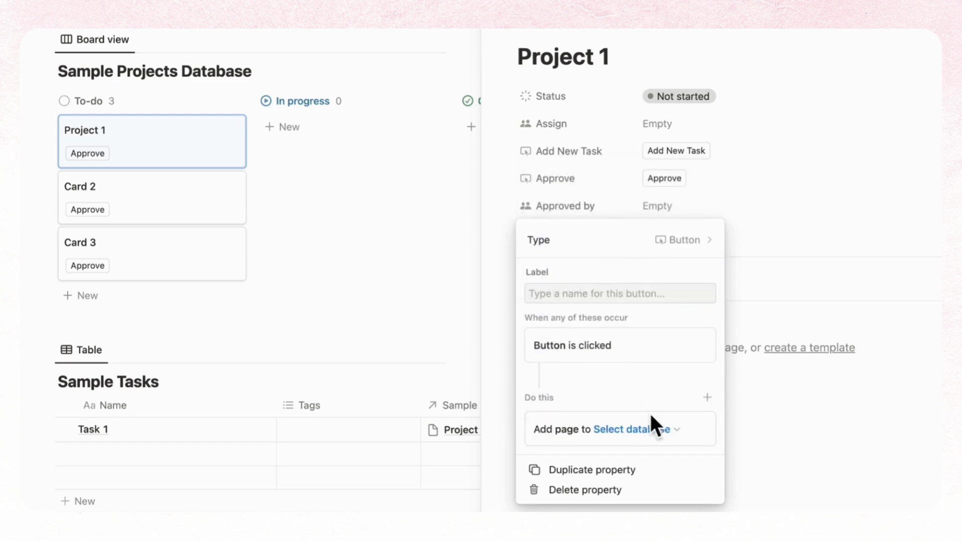
{"action": "left_click", "coordinate": [648, 430]}
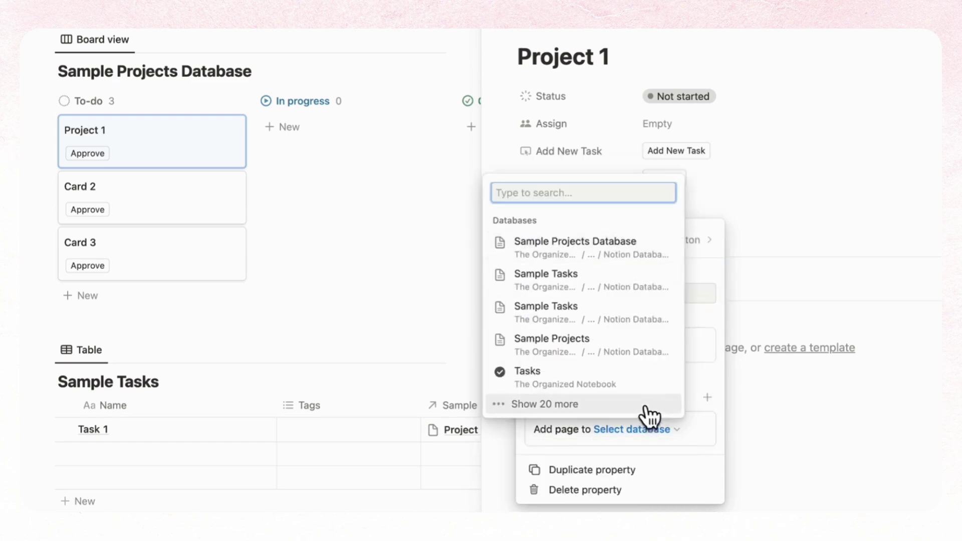
{"action": "left_click", "coordinate": [641, 282]}
{"action": "scroll", "coordinate": [652, 344], "scroll_direction": "down", "scroll_amount": 3}
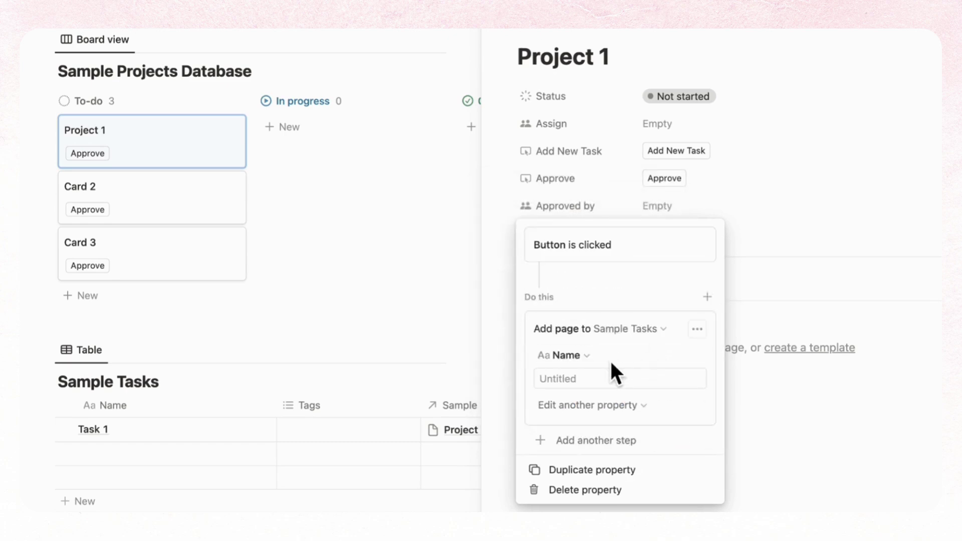
{"action": "left_click", "coordinate": [625, 406]}
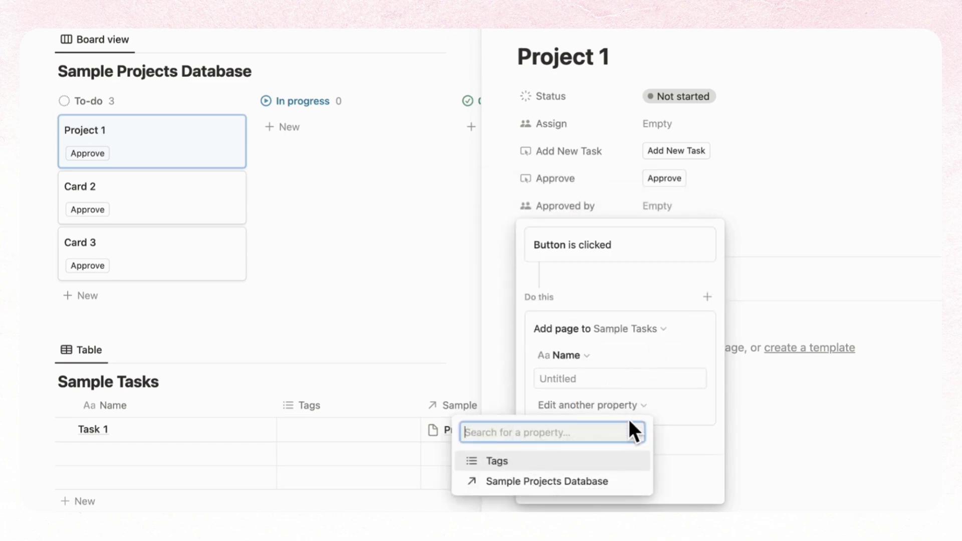
{"action": "left_click", "coordinate": [622, 482]}
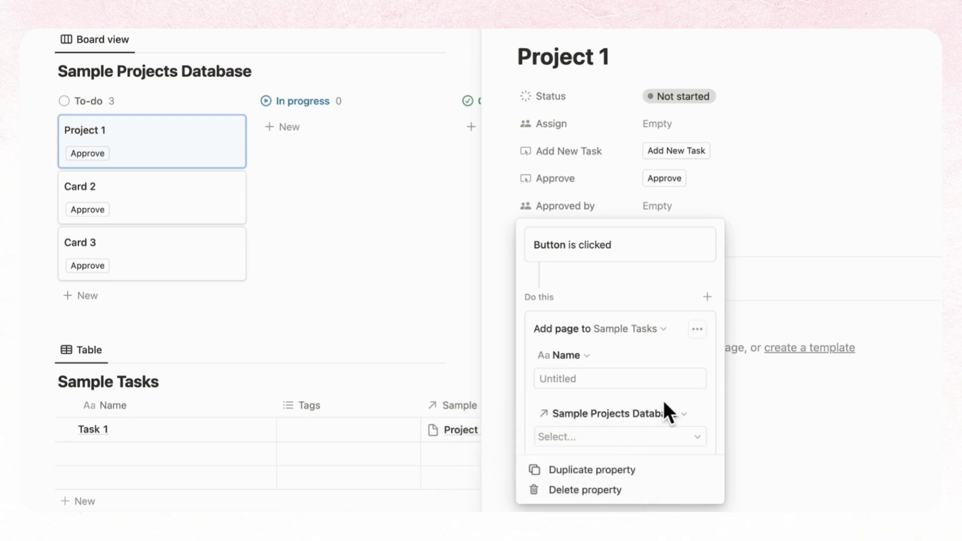
{"action": "scroll", "coordinate": [662, 399], "scroll_direction": "down", "scroll_amount": 2}
{"action": "left_click", "coordinate": [674, 377]}
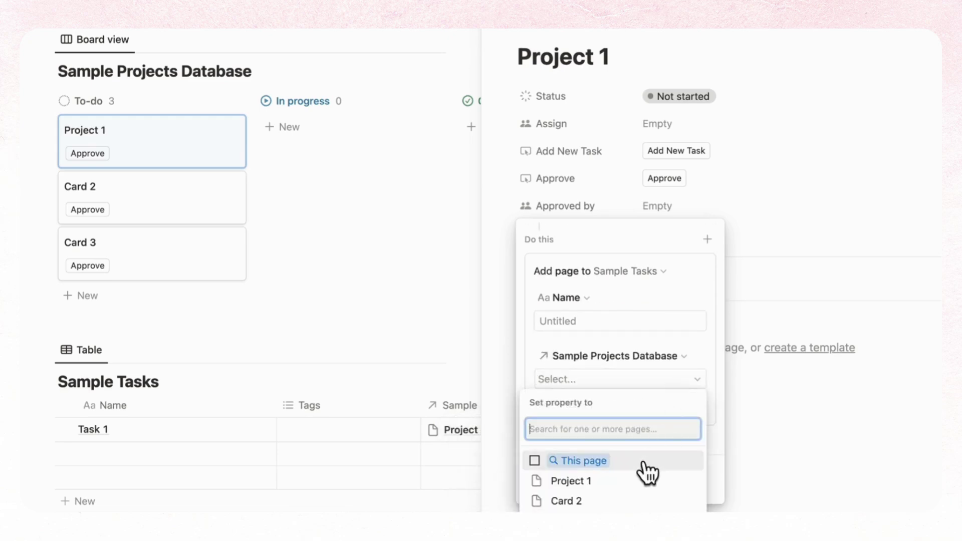
{"action": "left_click", "coordinate": [646, 472]}
{"action": "left_click", "coordinate": [693, 362]}
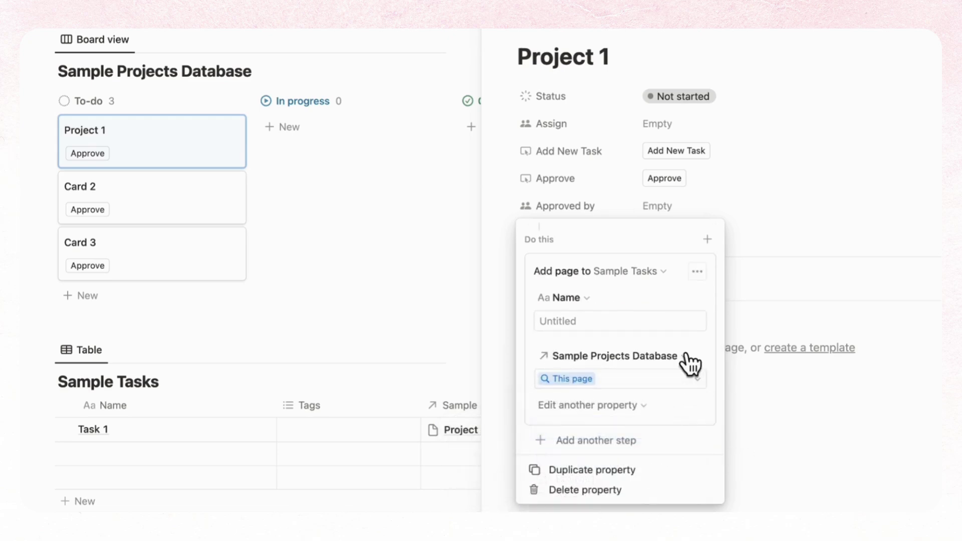
Add a second action that opens the newly added page.
{"action": "left_click", "coordinate": [635, 442]}
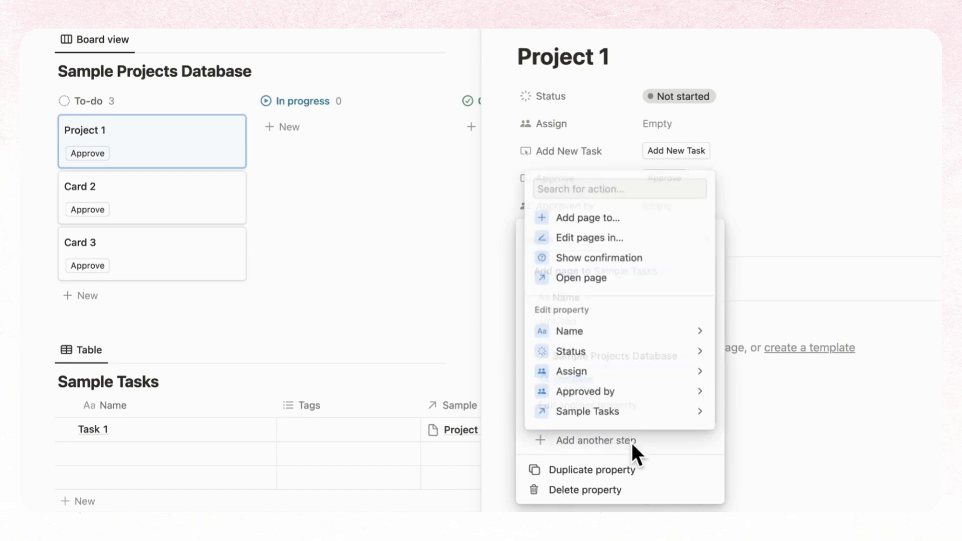
{"action": "left_click", "coordinate": [583, 278]}
{"action": "scroll", "coordinate": [602, 309], "scroll_direction": "down", "scroll_amount": 2}
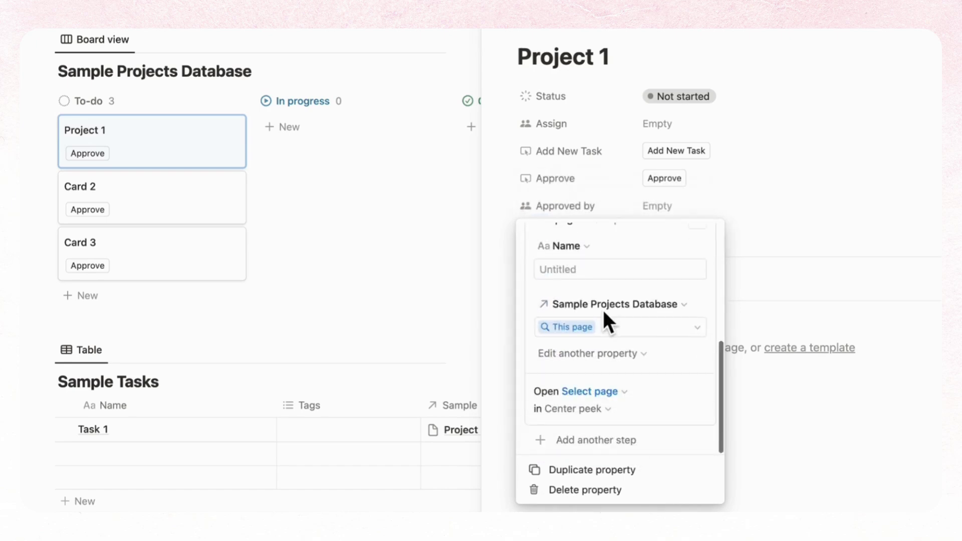
{"action": "left_click", "coordinate": [627, 392]}
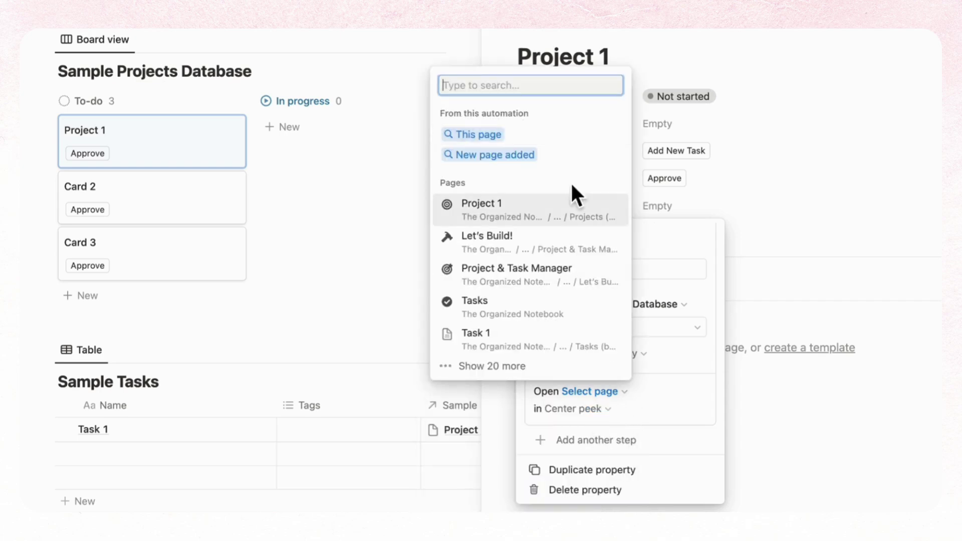
{"action": "left_click", "coordinate": [535, 155]}
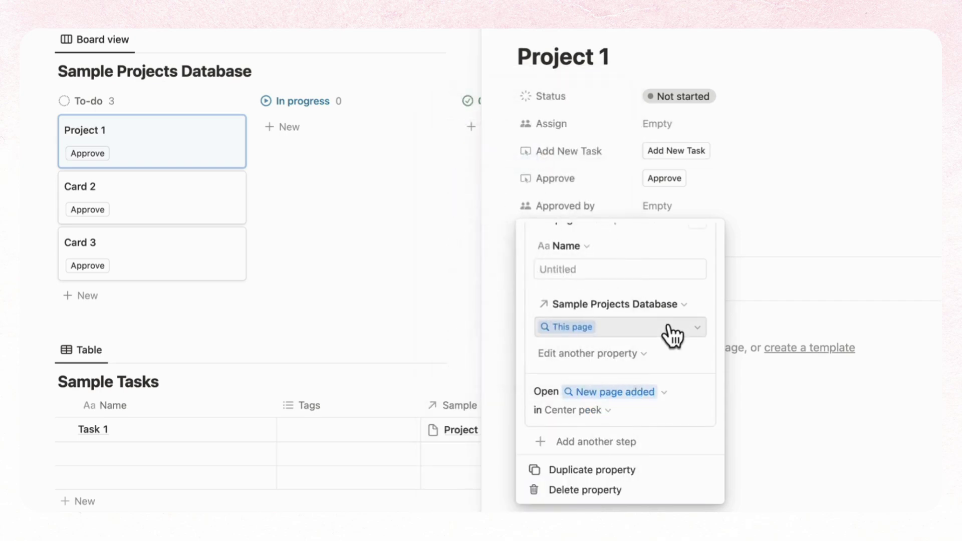
{"action": "scroll", "coordinate": [672, 335], "scroll_direction": "up", "scroll_amount": 1}
{"action": "scroll", "coordinate": [672, 335], "scroll_direction": "down", "scroll_amount": 1}
{"action": "key", "text": "Escape"}
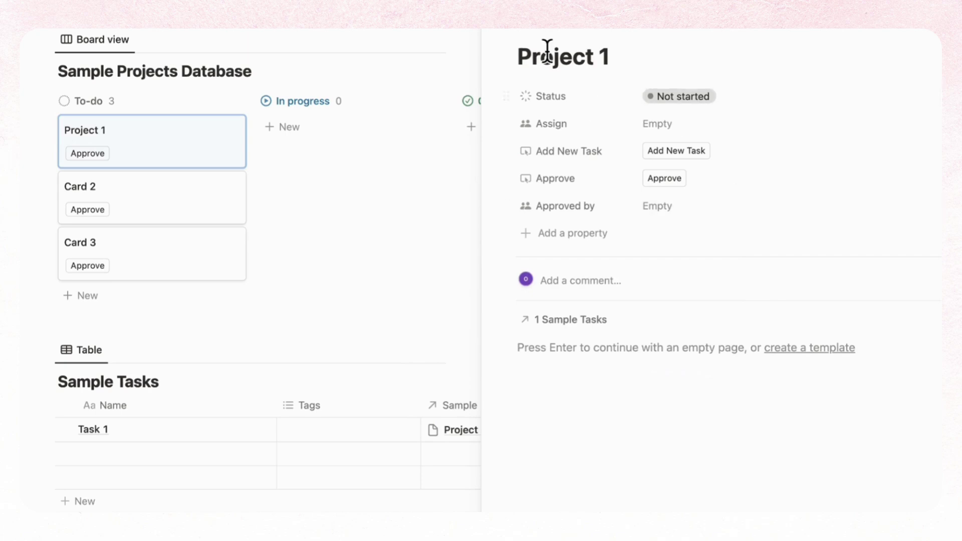
Unhide the Add New Task button on the board's cards.
{"action": "left_click", "coordinate": [513, 33]}
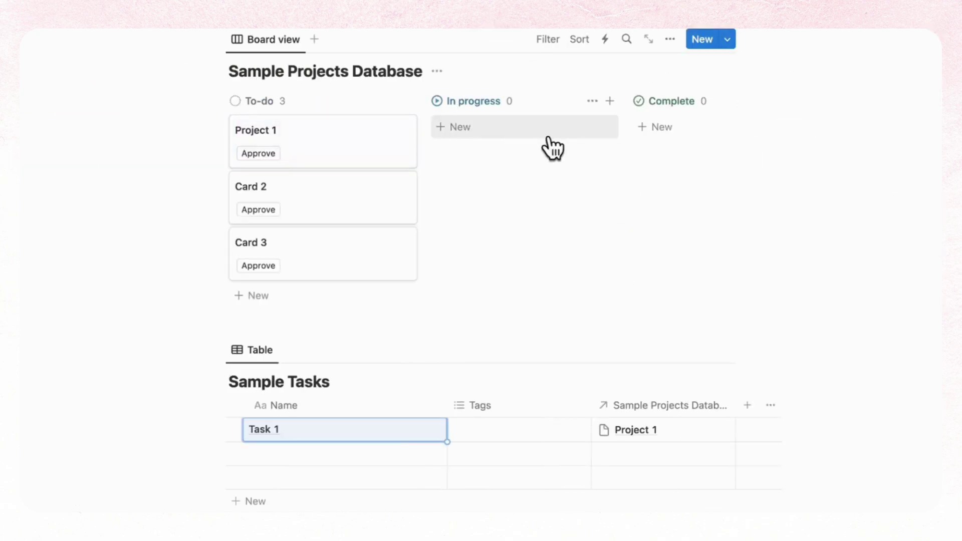
{"action": "left_click", "coordinate": [672, 40]}
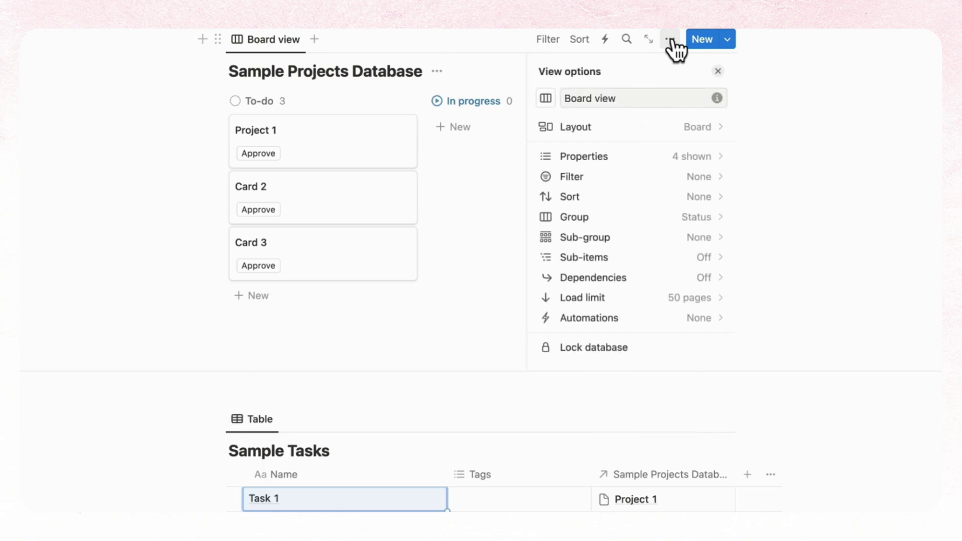
{"action": "left_click", "coordinate": [677, 160]}
{"action": "left_click", "coordinate": [704, 279]}
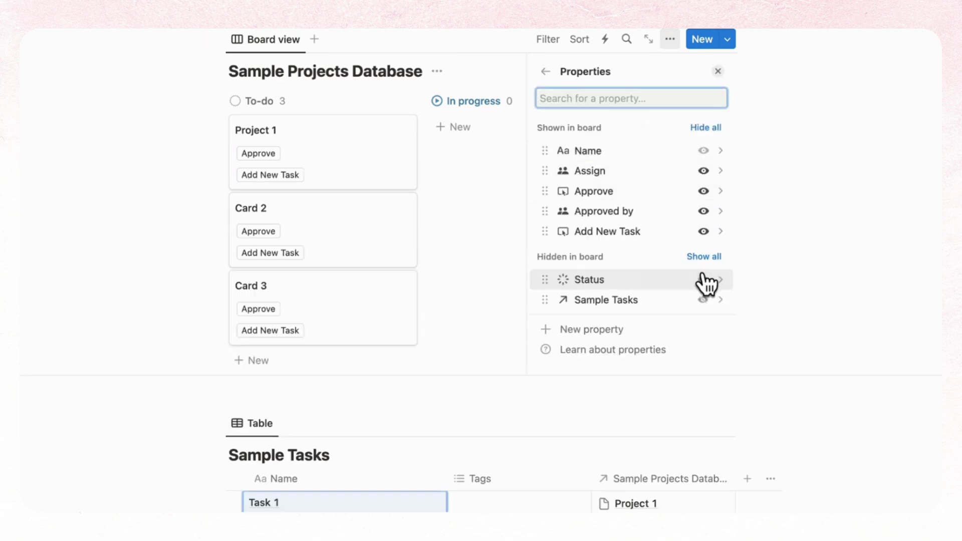
{"action": "left_click", "coordinate": [718, 71]}
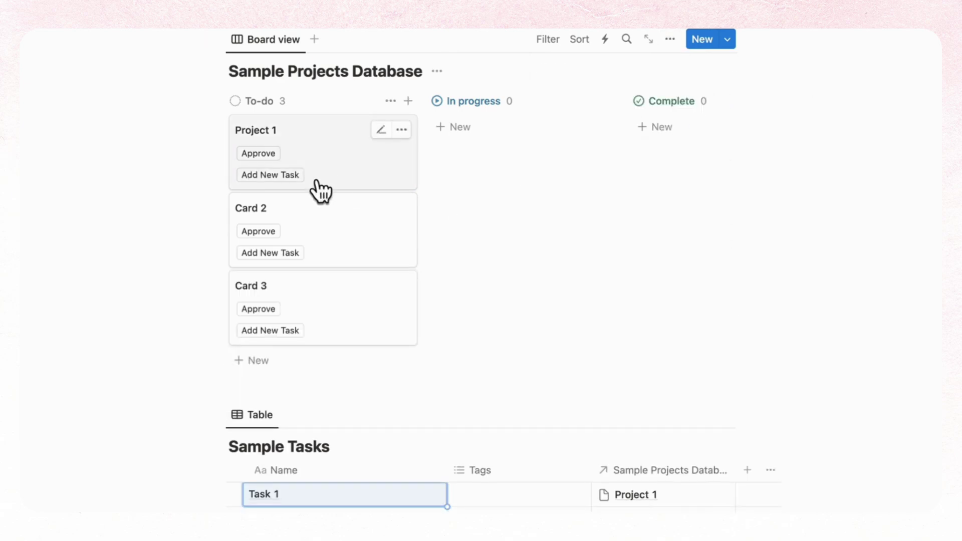
Use Add New Task on Project 1 to create a task titled 'New task'.
{"action": "left_click", "coordinate": [274, 177]}
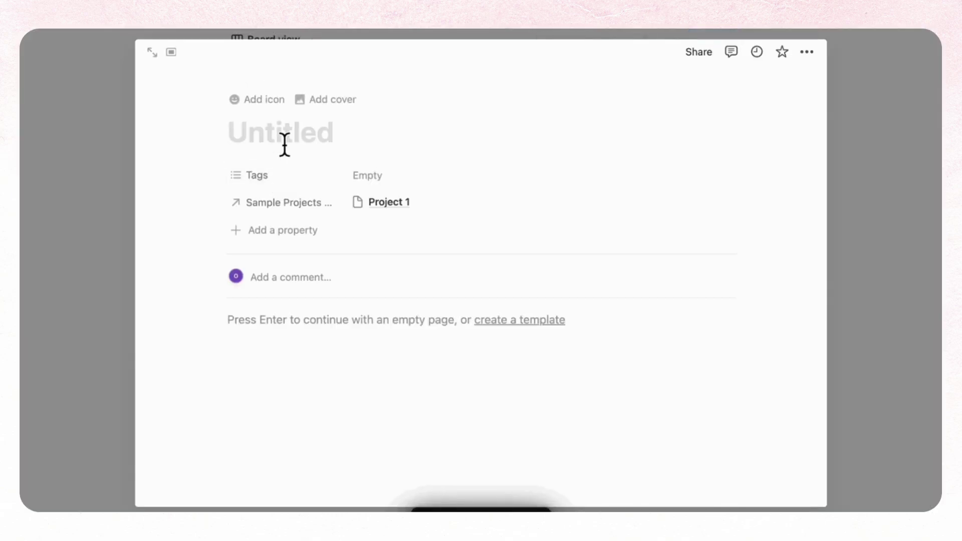
{"action": "type", "text": "NEw task"}
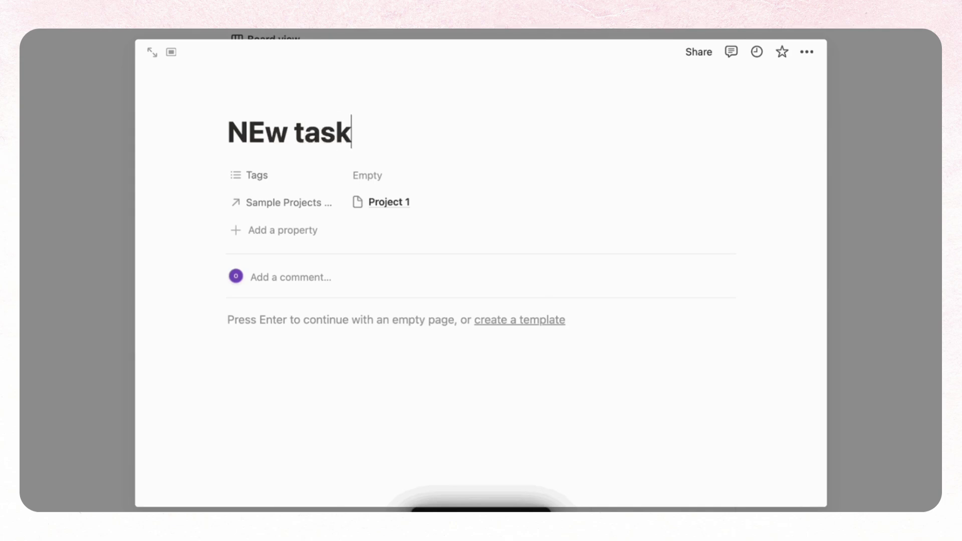
{"action": "left_click", "coordinate": [263, 133]}
{"action": "key", "text": "BackSpace"}
{"action": "type", "text": "e"}
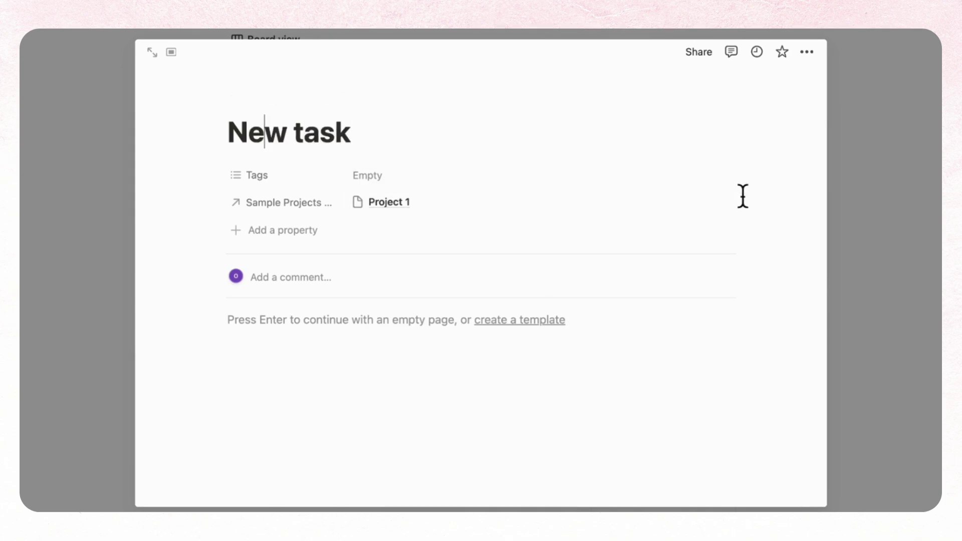
{"action": "left_click", "coordinate": [866, 184]}
{"action": "scroll", "coordinate": [866, 183], "scroll_direction": "down", "scroll_amount": 4}
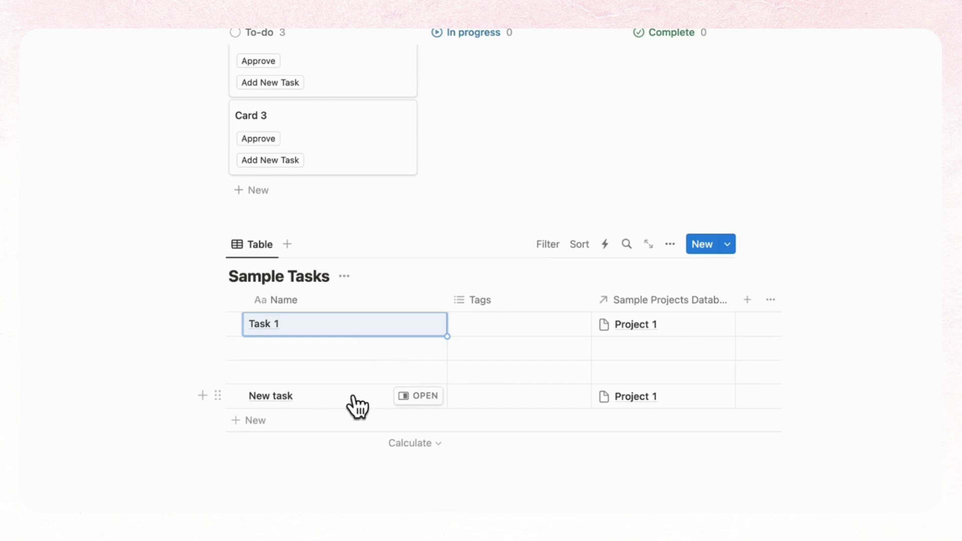
{"action": "scroll", "coordinate": [357, 407], "scroll_direction": "up", "scroll_amount": 3}
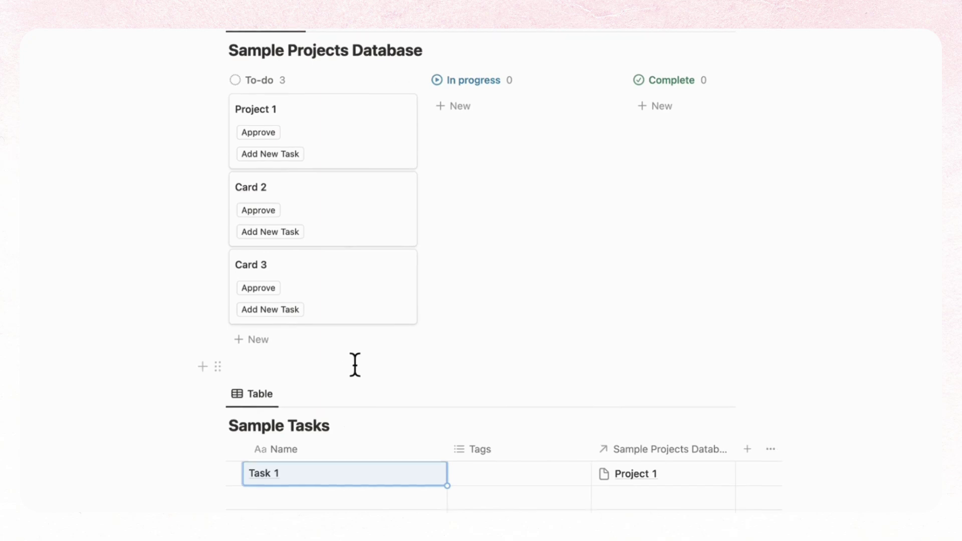
{"action": "scroll", "coordinate": [354, 365], "scroll_direction": "up", "scroll_amount": 1}
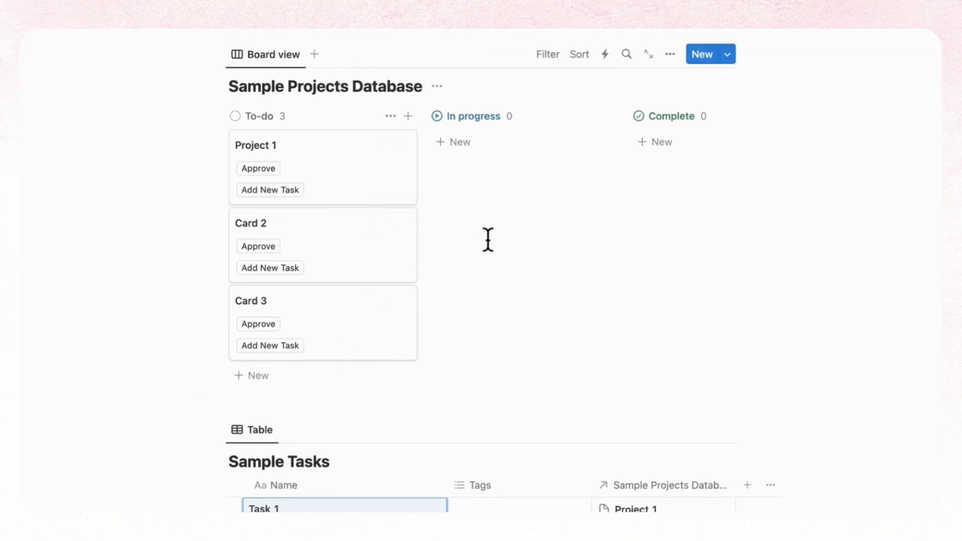
{"action": "scroll", "coordinate": [488, 241], "scroll_direction": "up", "scroll_amount": 1}
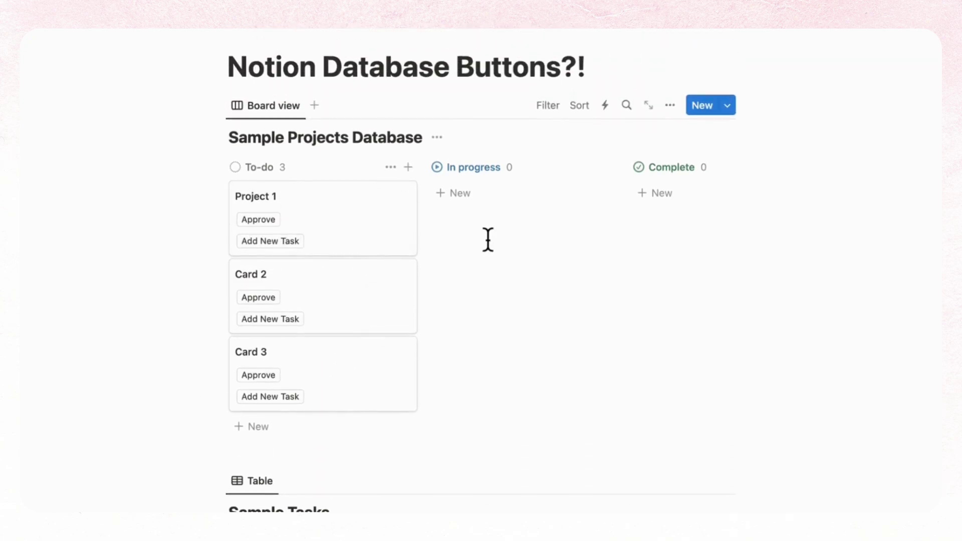